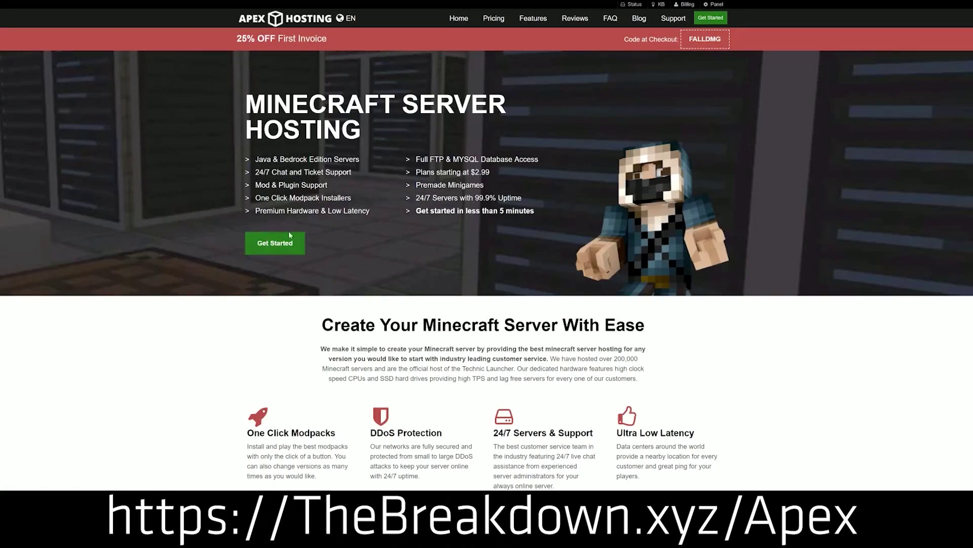
pyautogui.scroll(-3, 325, 233)
pyautogui.moveTo(248, 228); pyautogui.dragTo(598, 231)
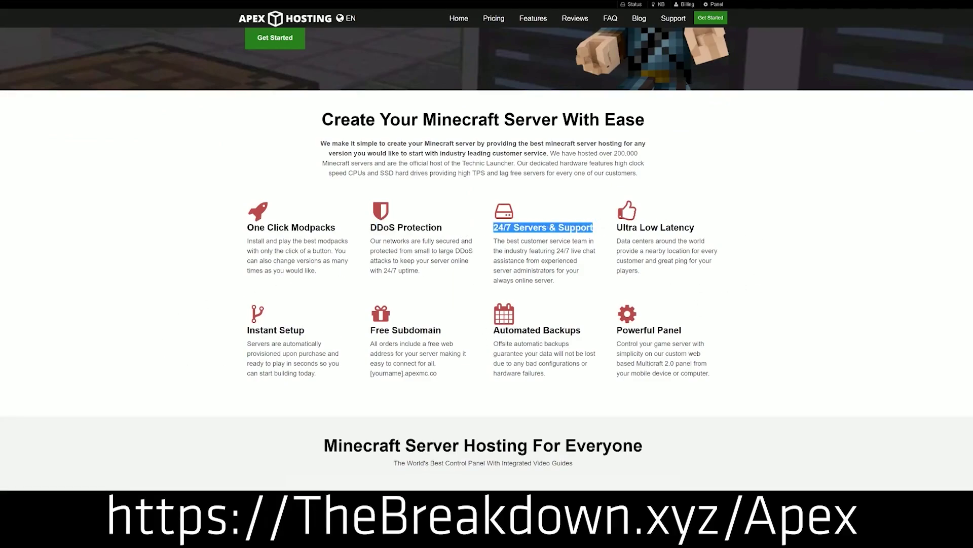
pyautogui.moveTo(493, 331); pyautogui.dragTo(608, 329)
pyautogui.click(458, 333)
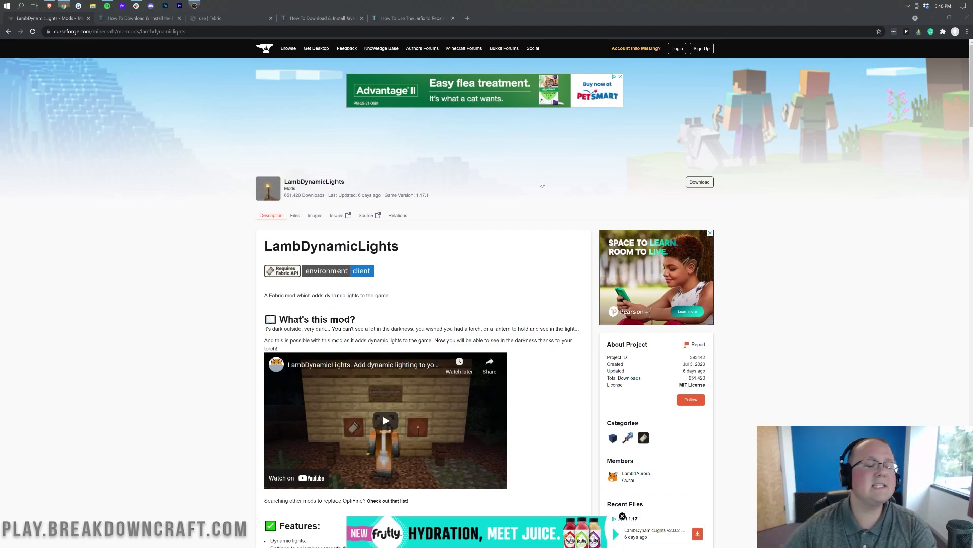
# - Download the LambDynamicLights v2.0.2 file for Minecraft 1.17 from its CurseForge page and keep the jar despite the browser's warning
pyautogui.click(541, 258)
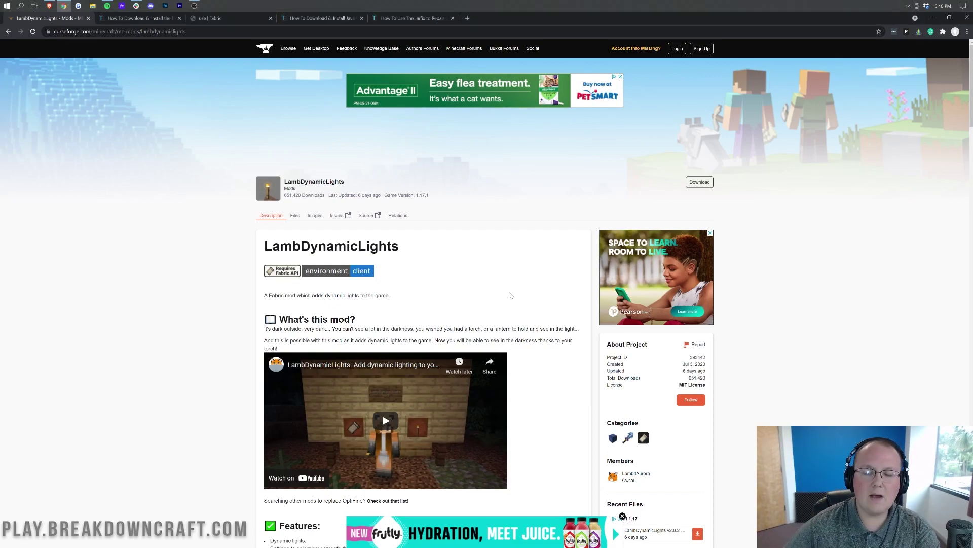
pyautogui.scroll(-5, 685, 309)
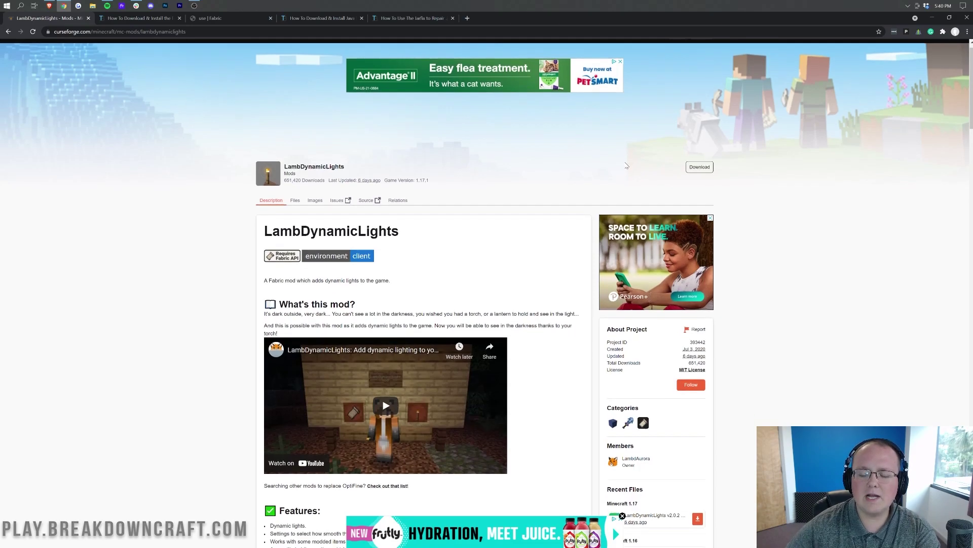
pyautogui.scroll(-1, 646, 183)
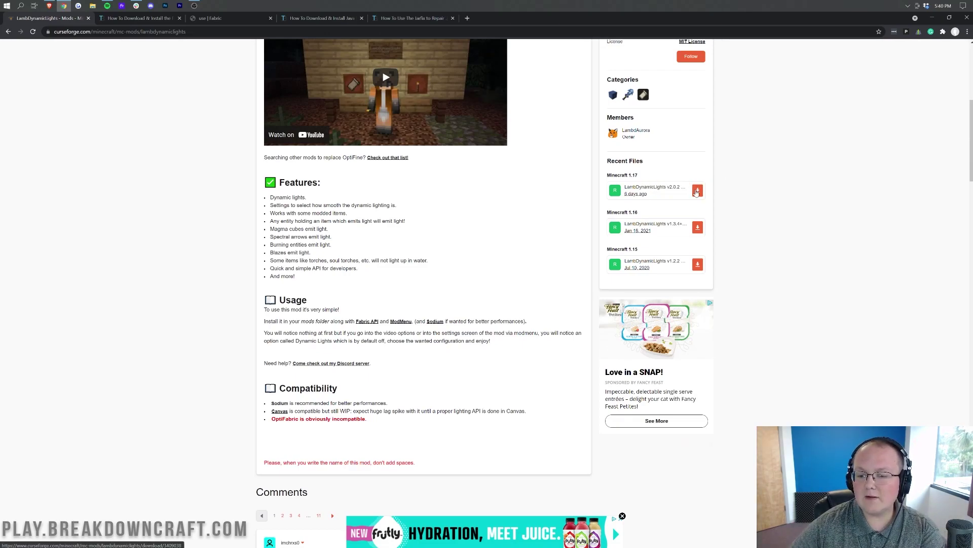
pyautogui.click(698, 191)
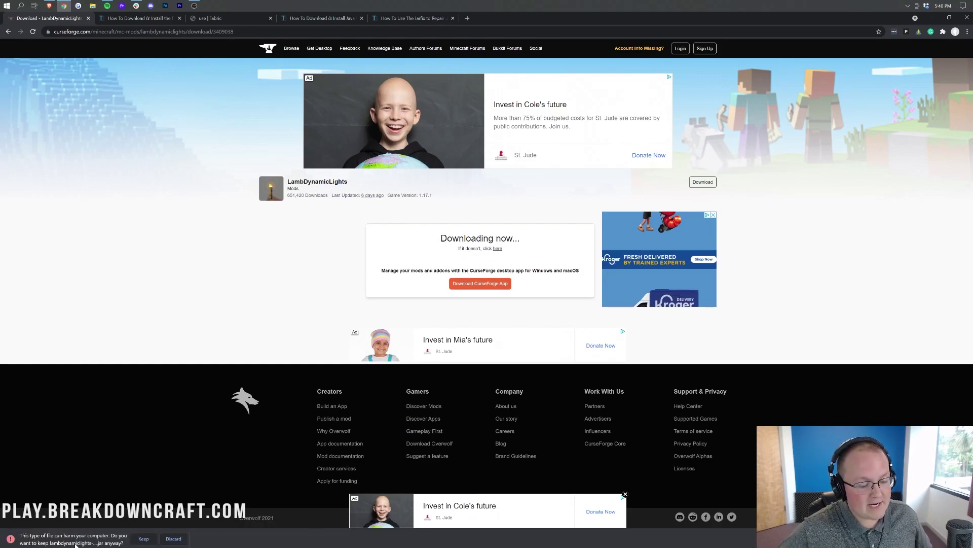
pyautogui.click(144, 539)
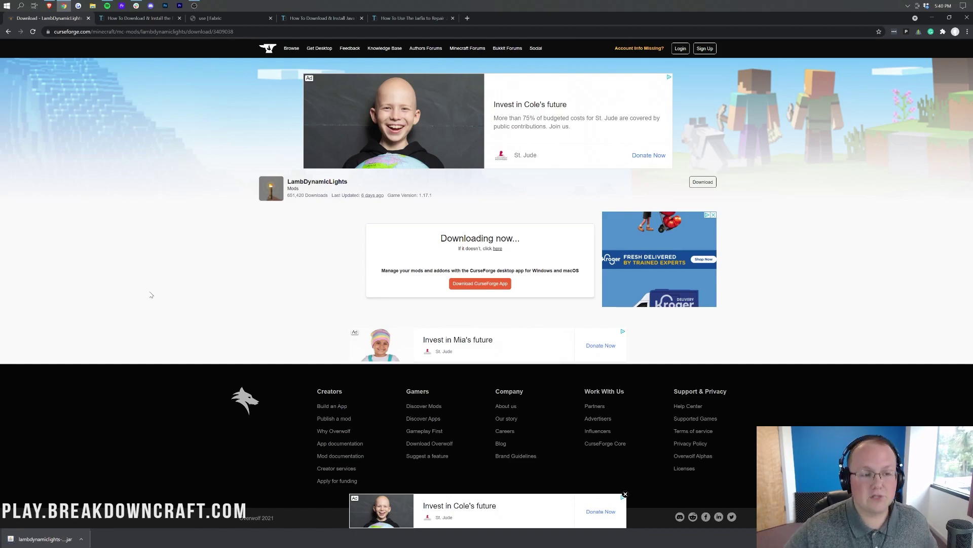
# - Follow the download link in the FabricAPI article and download Fabric API 0.37.1 for Minecraft 1.17.1, keeping the jar file
pyautogui.click(147, 18)
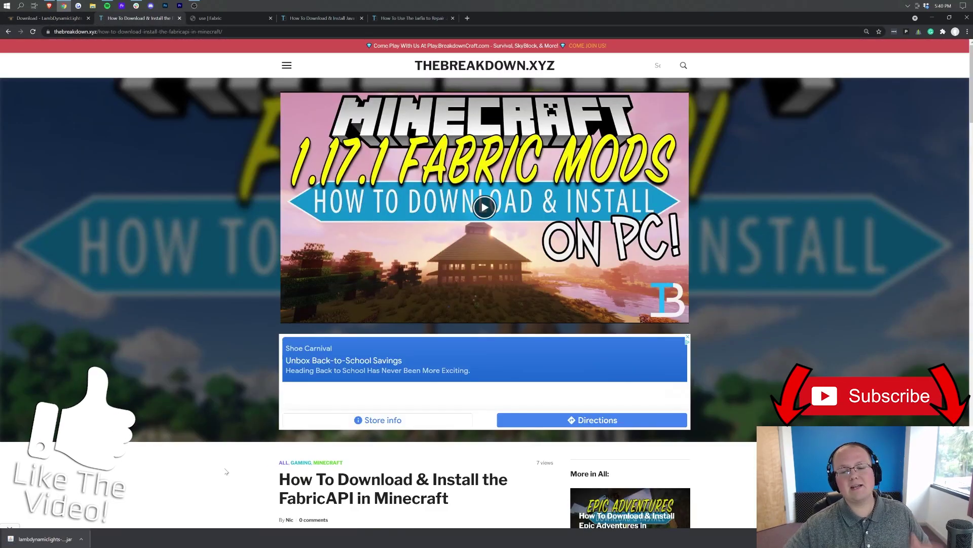
pyautogui.scroll(-6, 225, 476)
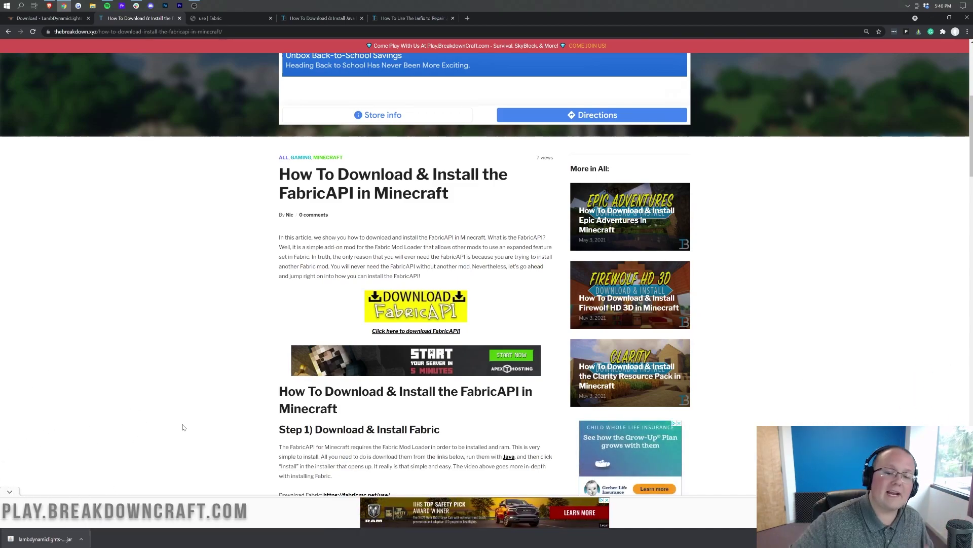
pyautogui.click(437, 318)
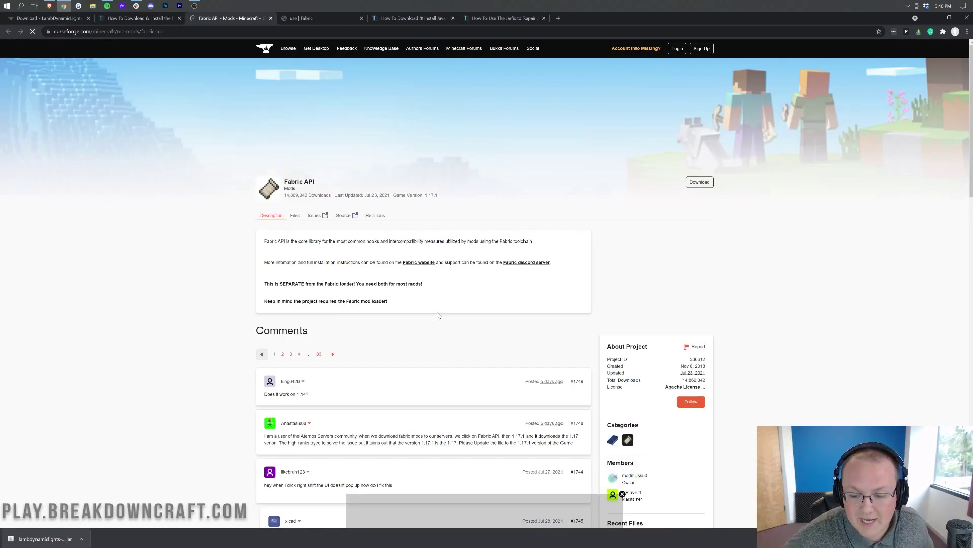
pyautogui.scroll(-7, 619, 199)
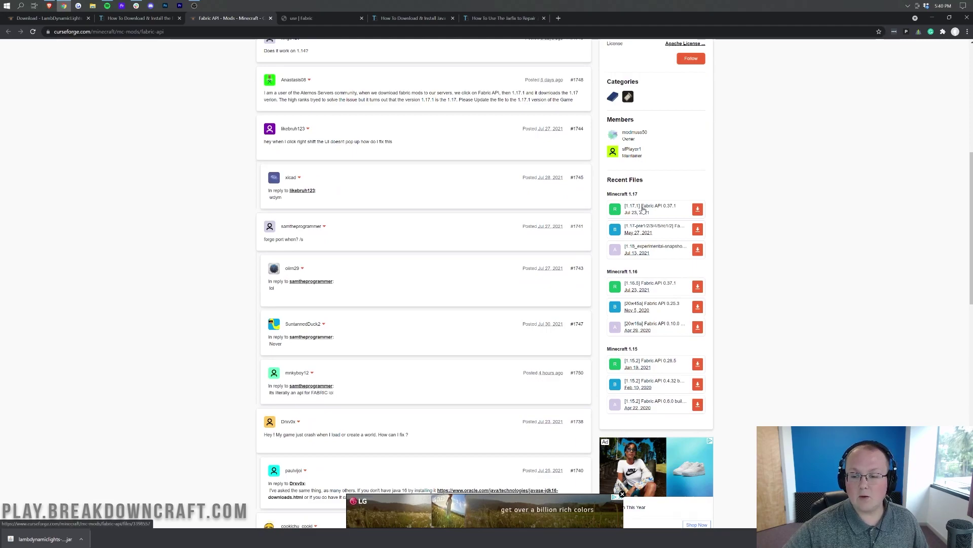
pyautogui.click(689, 220)
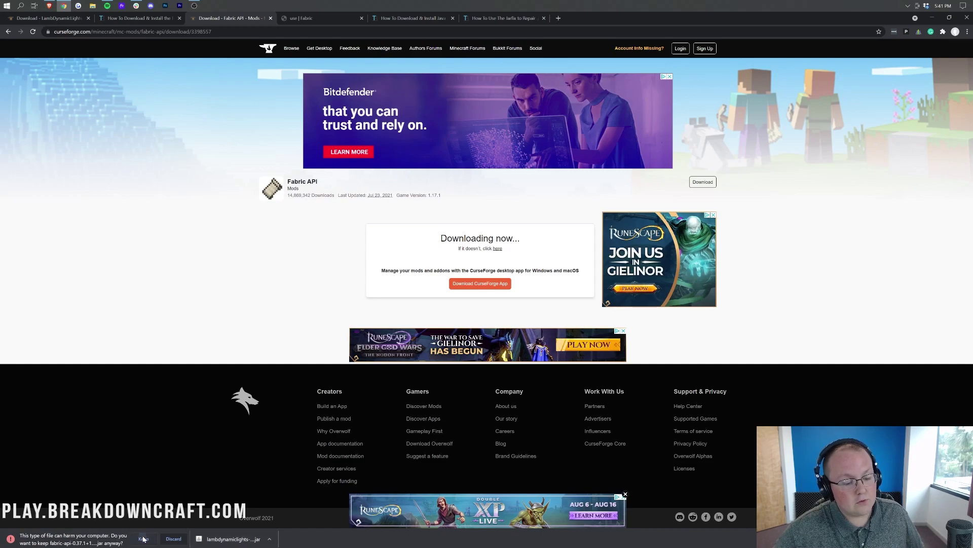
# - Download the universal .JAR Fabric installer from the Fabric site and keep the file
pyautogui.click(324, 19)
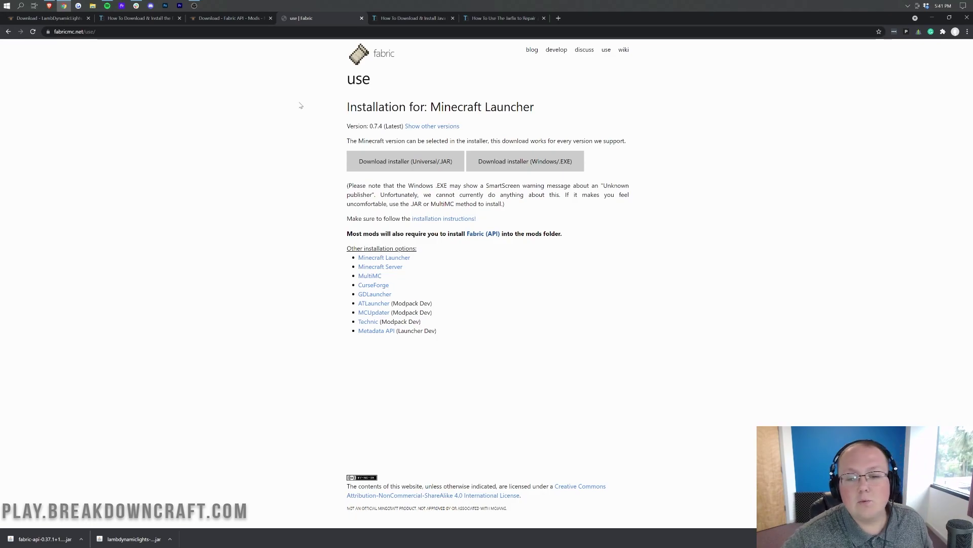
pyautogui.click(383, 169)
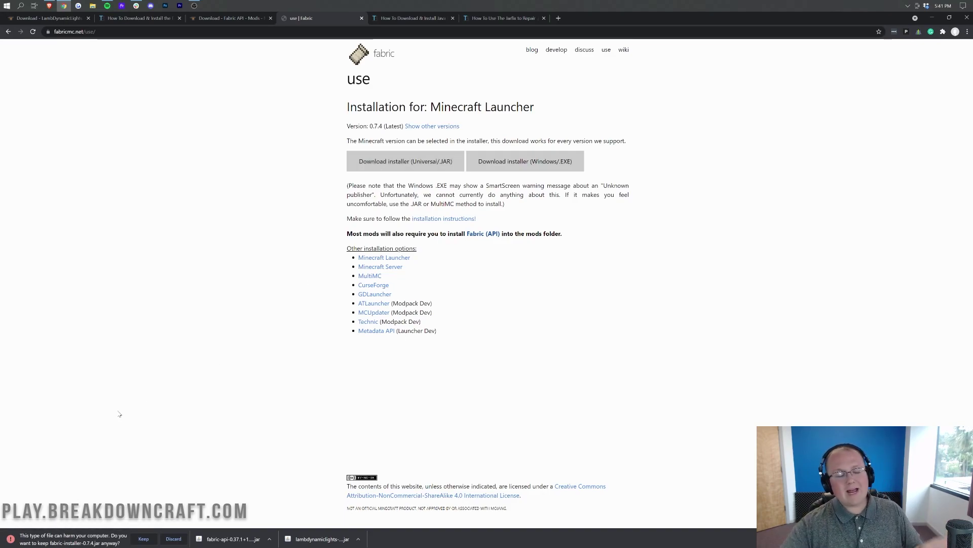
pyautogui.click(147, 540)
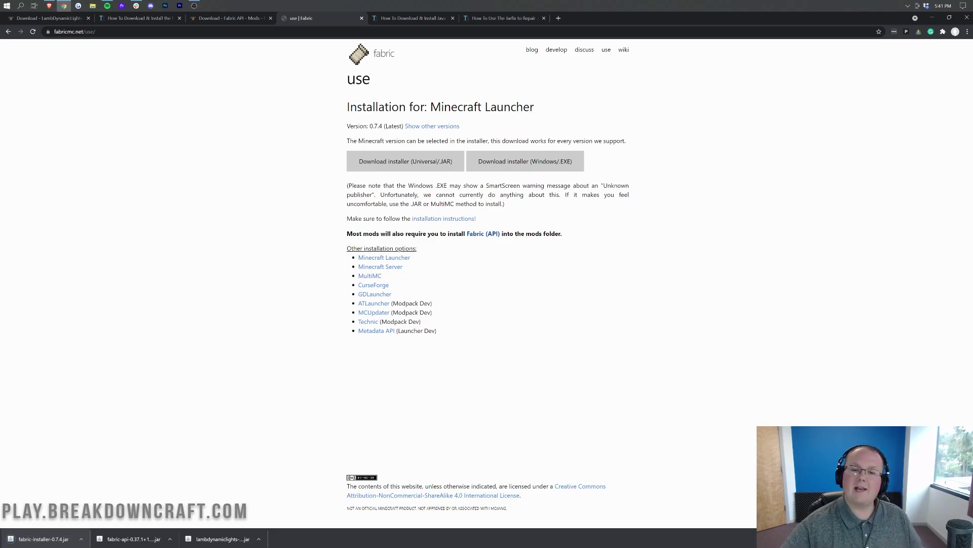
# - Go to the desktop and line up the LambDynamicLights, Fabric API and Fabric installer jar files in a row near the upper middle
pyautogui.hotkey('ctrl', 'Tab')
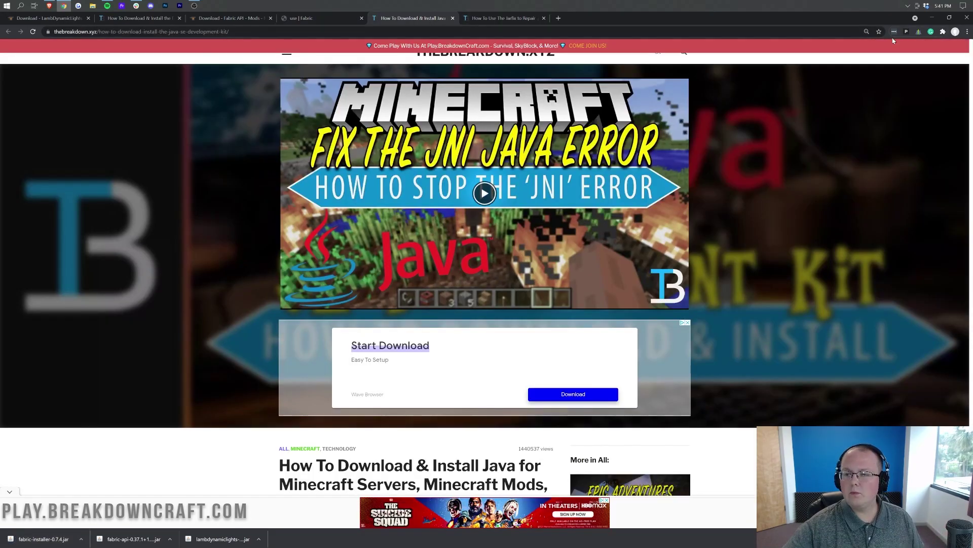
pyautogui.click(931, 18)
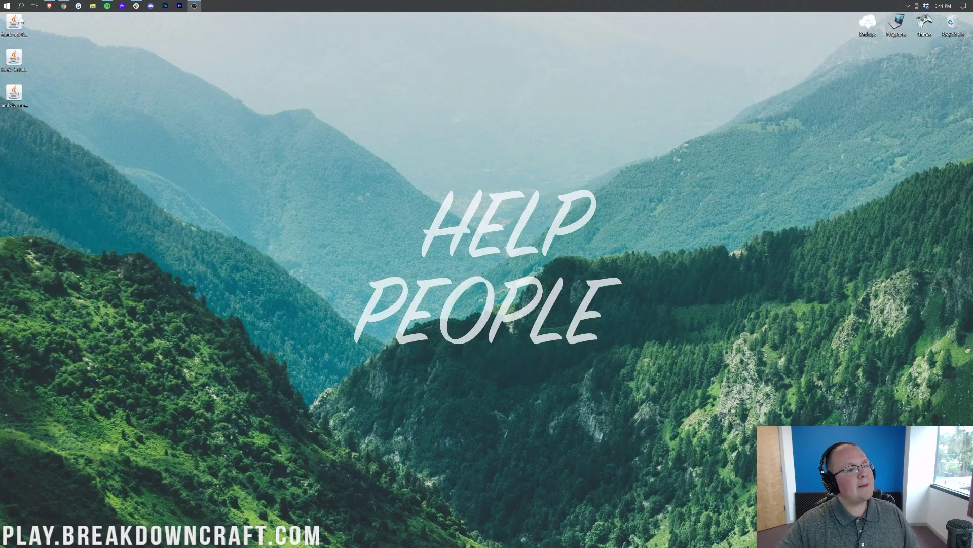
pyautogui.moveTo(270, 90); pyautogui.dragTo(431, 129)
pyautogui.moveTo(14, 58); pyautogui.dragTo(446, 131)
pyautogui.moveTo(14, 96); pyautogui.dragTo(384, 129)
pyautogui.click(441, 130)
pyautogui.moveTo(444, 131); pyautogui.dragTo(470, 131)
pyautogui.moveTo(506, 196); pyautogui.dragTo(440, 131)
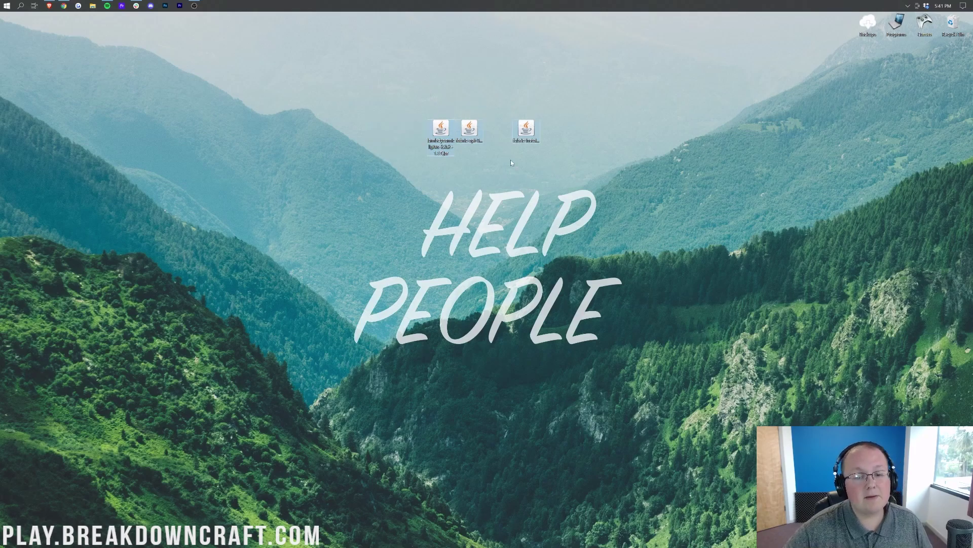
# - Check the Downloads folder and move the three desktop jar files up, clear of the folder window
pyautogui.click(2, 5)
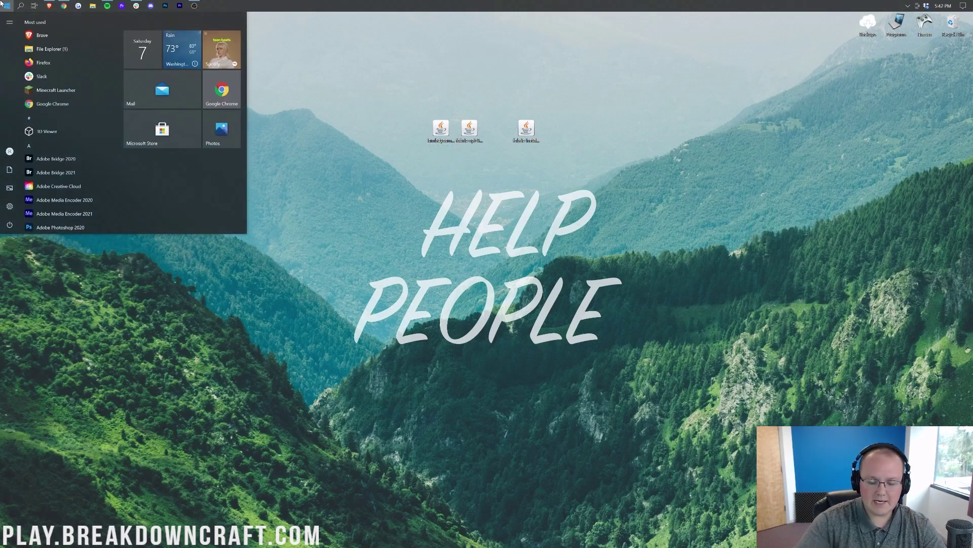
pyautogui.write('down')
pyautogui.click(89, 65)
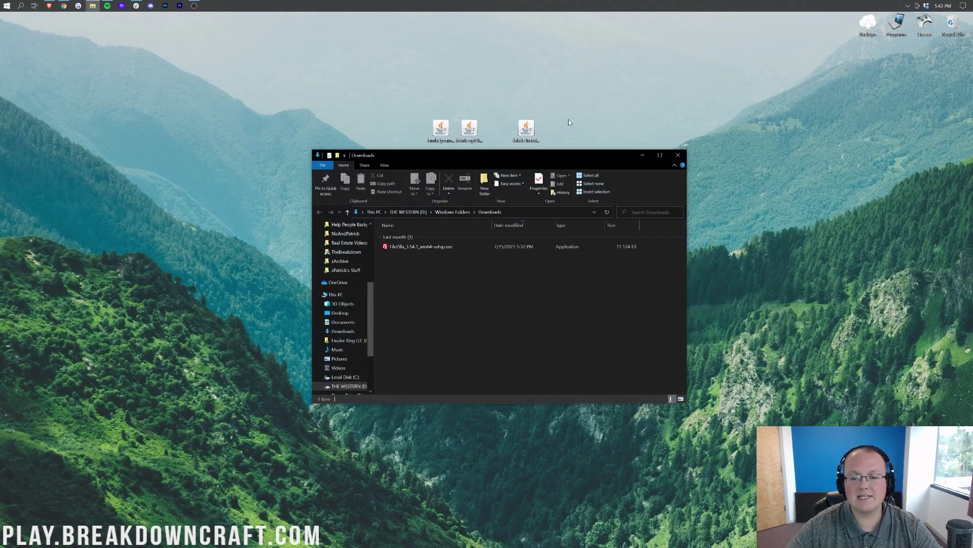
pyautogui.moveTo(568, 119); pyautogui.dragTo(428, 113)
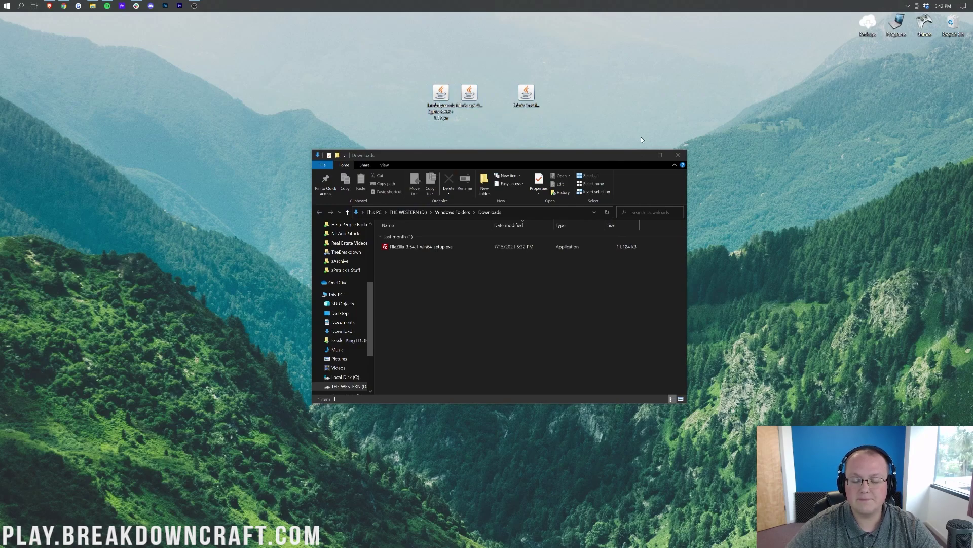
pyautogui.click(677, 154)
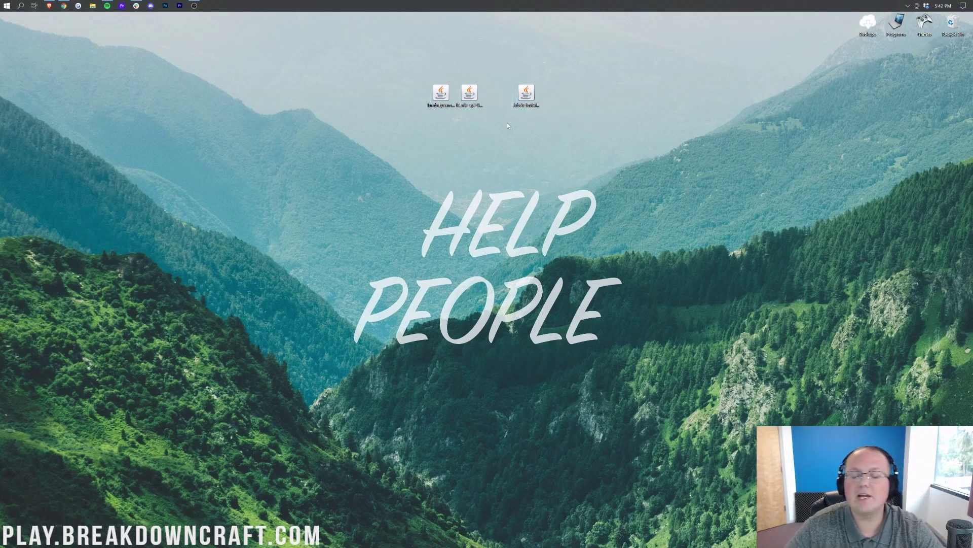
pyautogui.rightClick(531, 96)
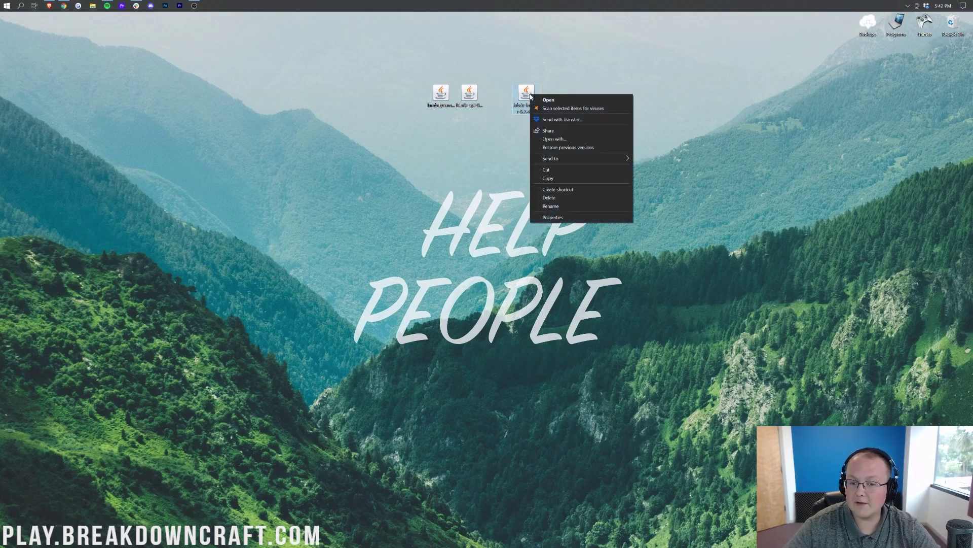
pyautogui.click(550, 139)
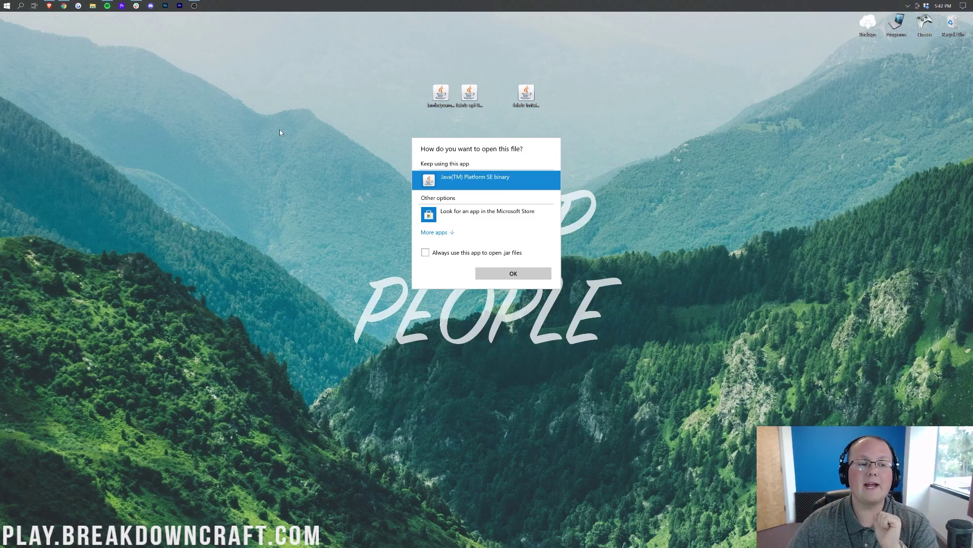
pyautogui.press('Escape')
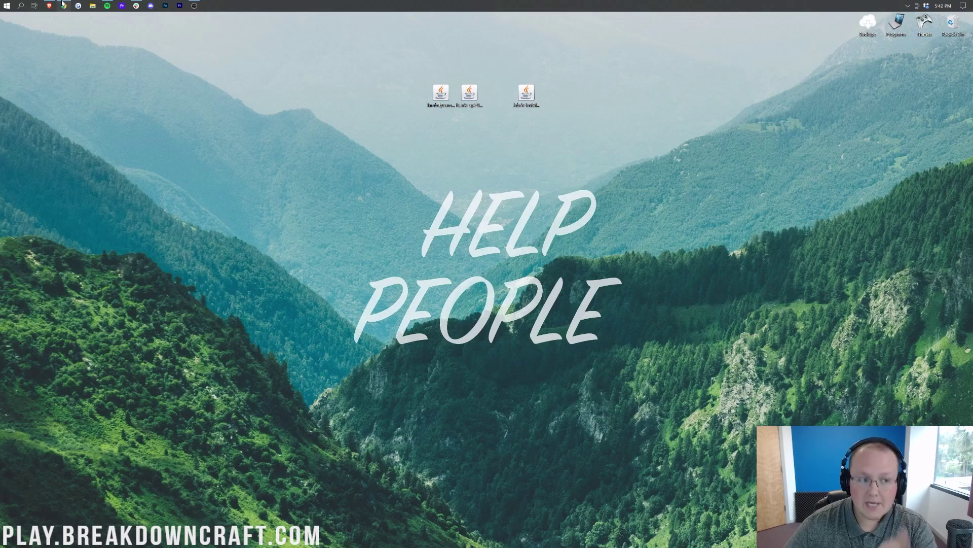
# - Switch to Chrome and review the Java installation article and the Jarfix article about repairing .jar files
pyautogui.click(63, 5)
pyautogui.scroll(-4, 150, 211)
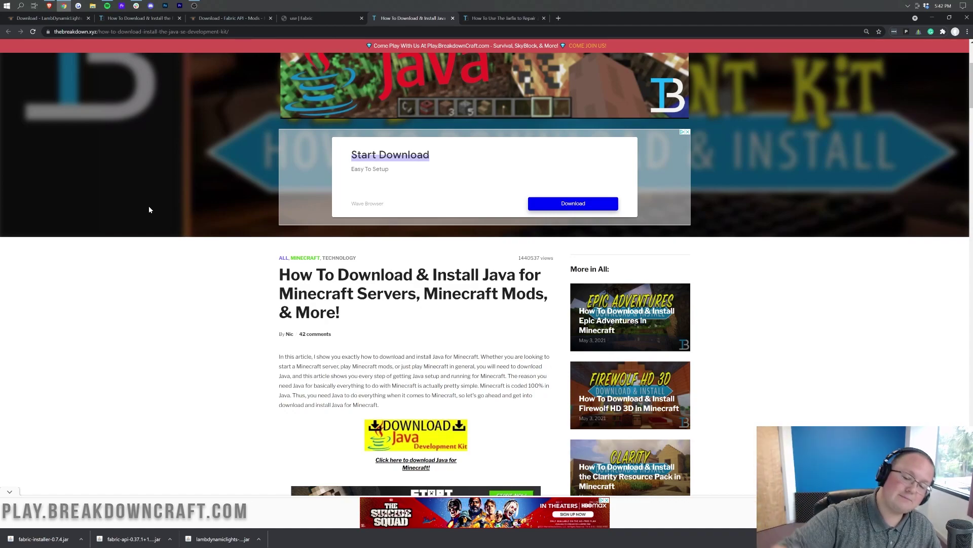
pyautogui.scroll(-5, 162, 193)
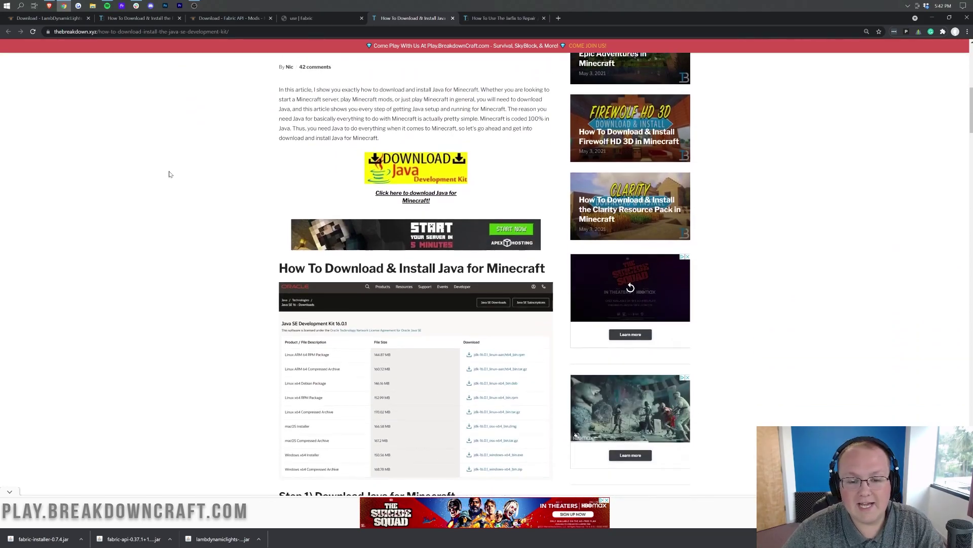
pyautogui.scroll(-1, 170, 173)
pyautogui.scroll(-1, 171, 169)
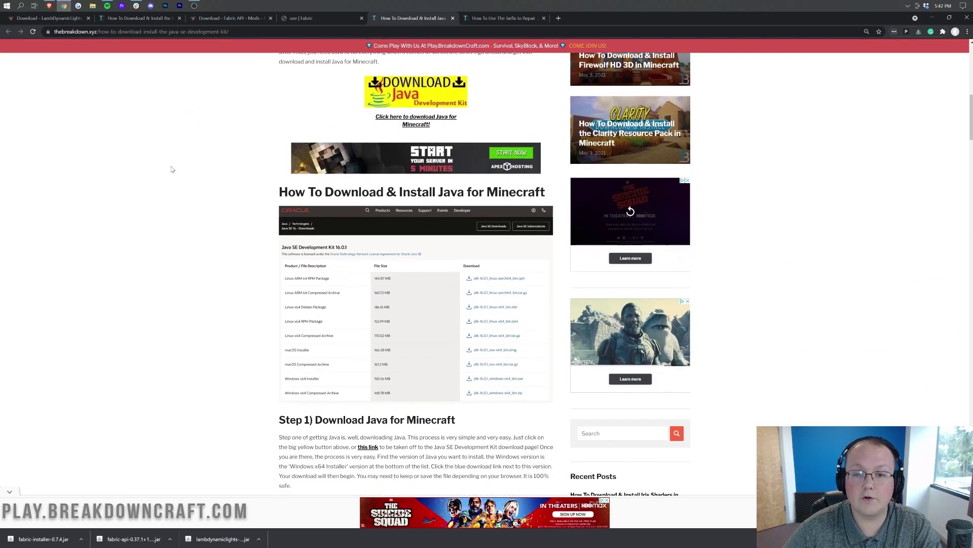
pyautogui.scroll(10, 171, 168)
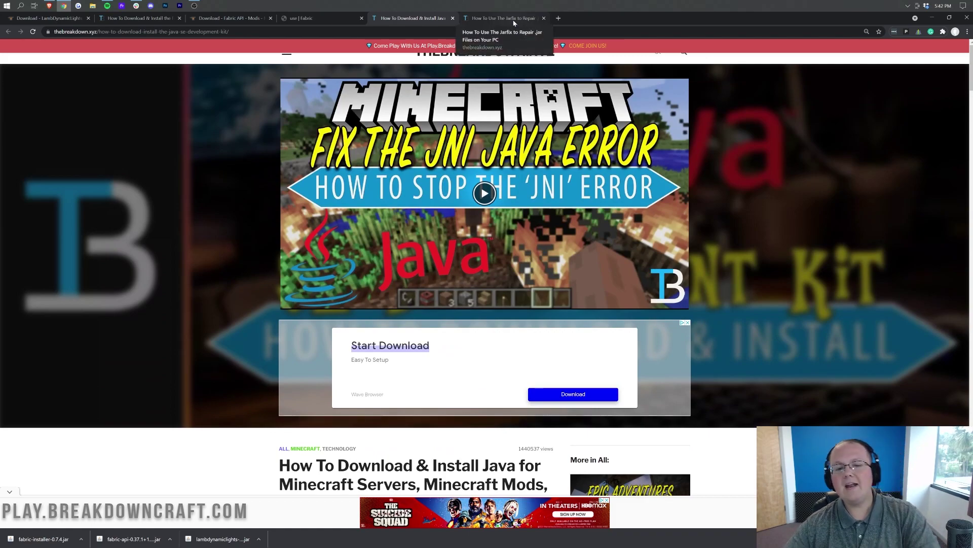
pyautogui.click(514, 19)
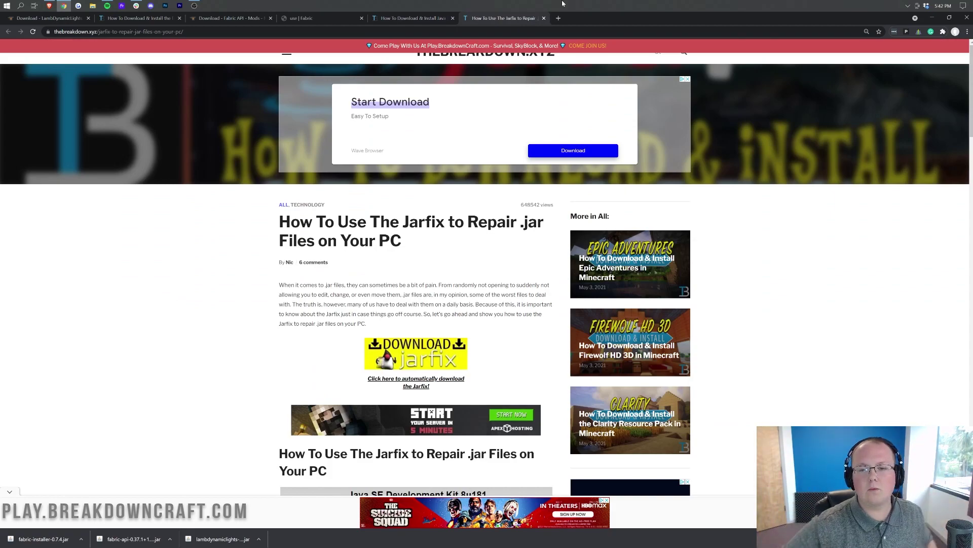
pyautogui.click(932, 18)
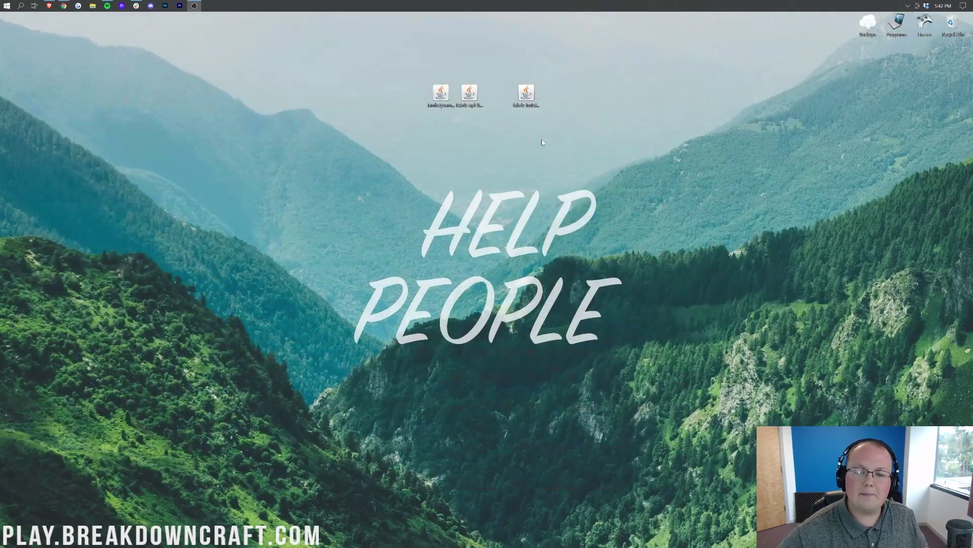
# - Open the Fabric installer jar with Java(TM) Platform SE binary and install the Fabric client for Minecraft 1.17.1
pyautogui.click(529, 100)
pyautogui.rightClick(527, 101)
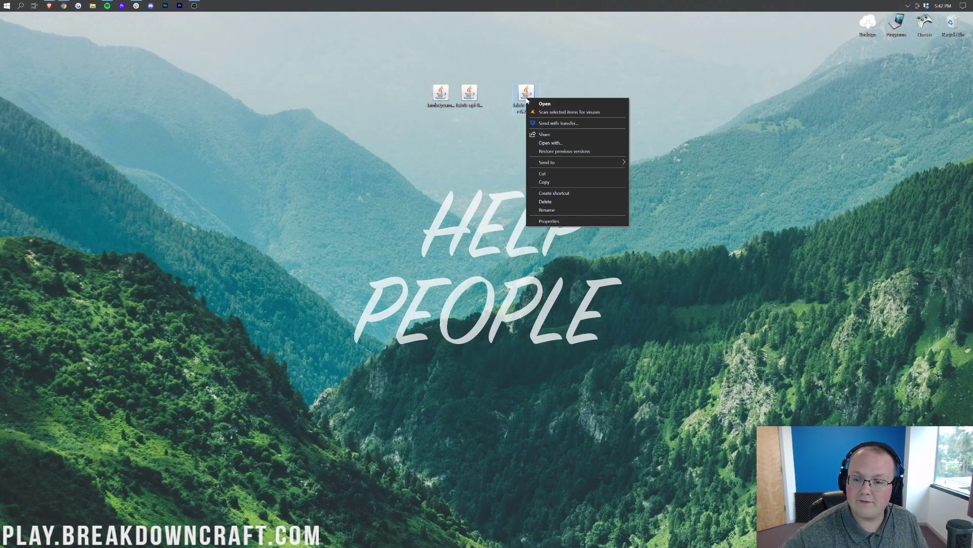
pyautogui.click(536, 143)
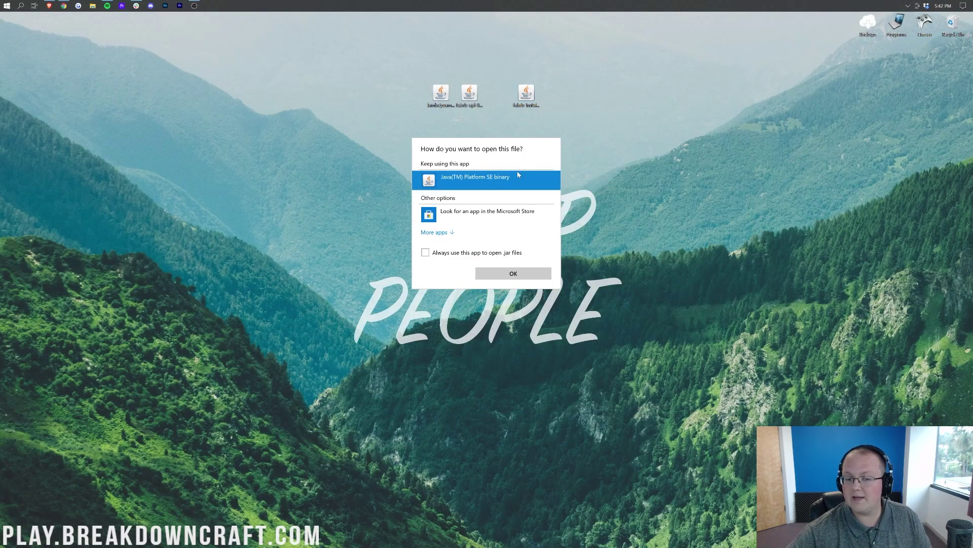
pyautogui.click(513, 275)
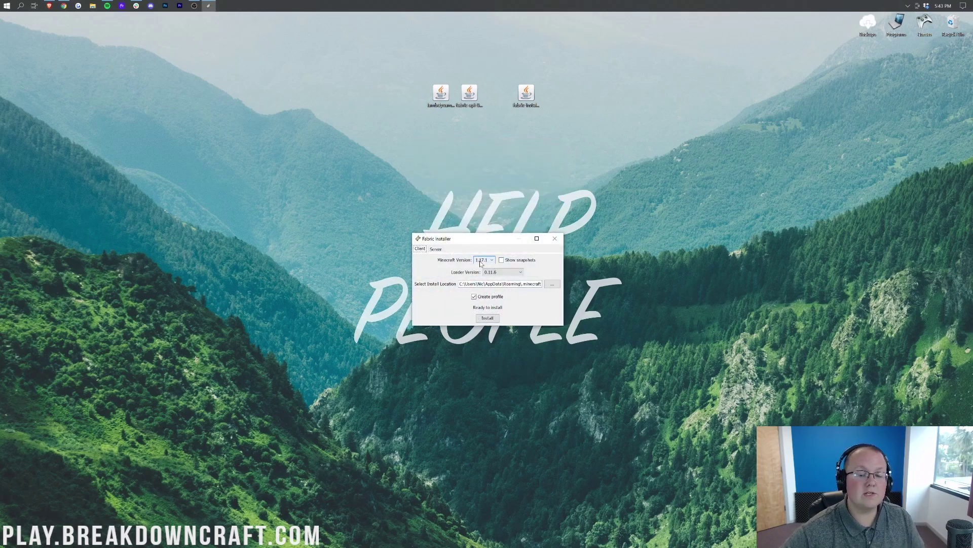
pyautogui.click(488, 318)
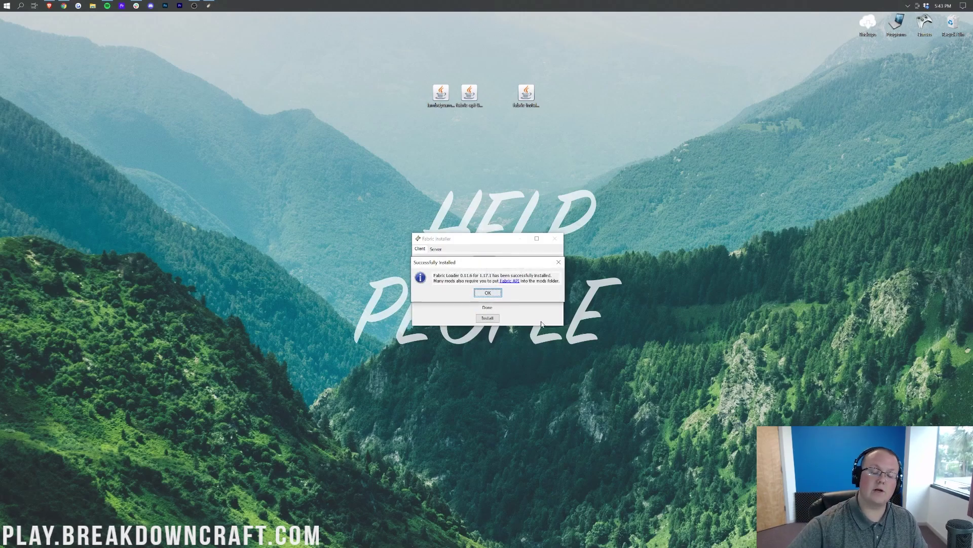
# - Dismiss the Fabric installation message and close the Fabric installer
pyautogui.click(479, 294)
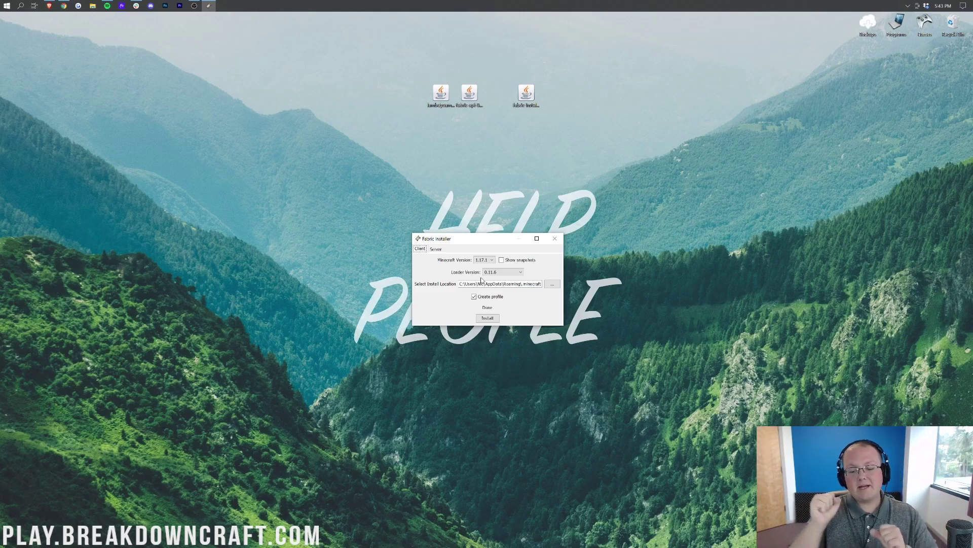
pyautogui.click(555, 238)
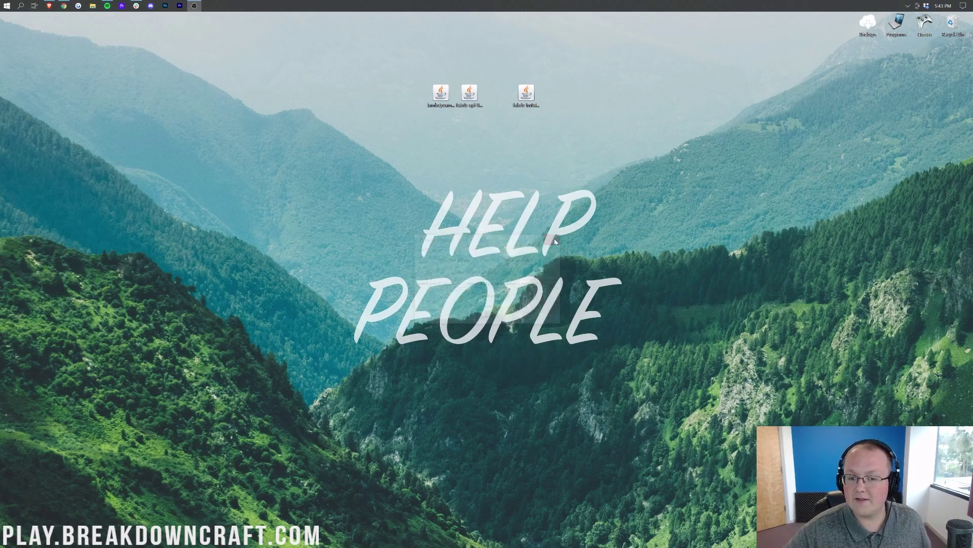
pyautogui.moveTo(477, 131); pyautogui.dragTo(472, 109)
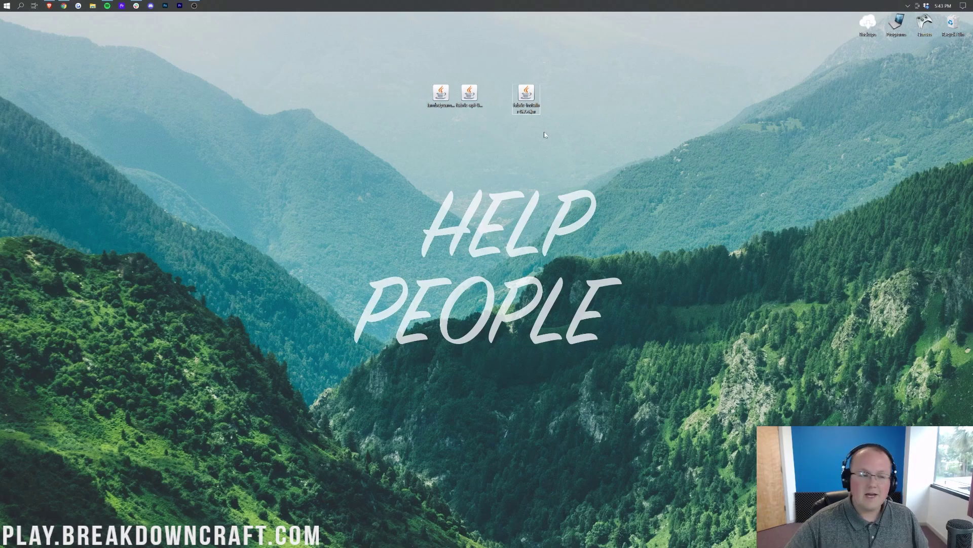
# - Open the Roaming application data folder by running %appdata% from the Windows Run dialog
pyautogui.click(2, 4)
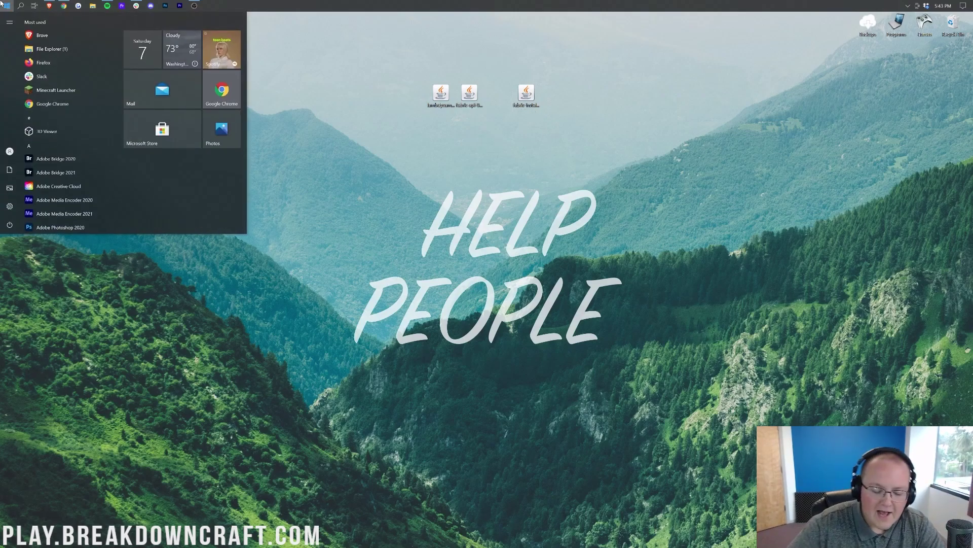
pyautogui.write('run')
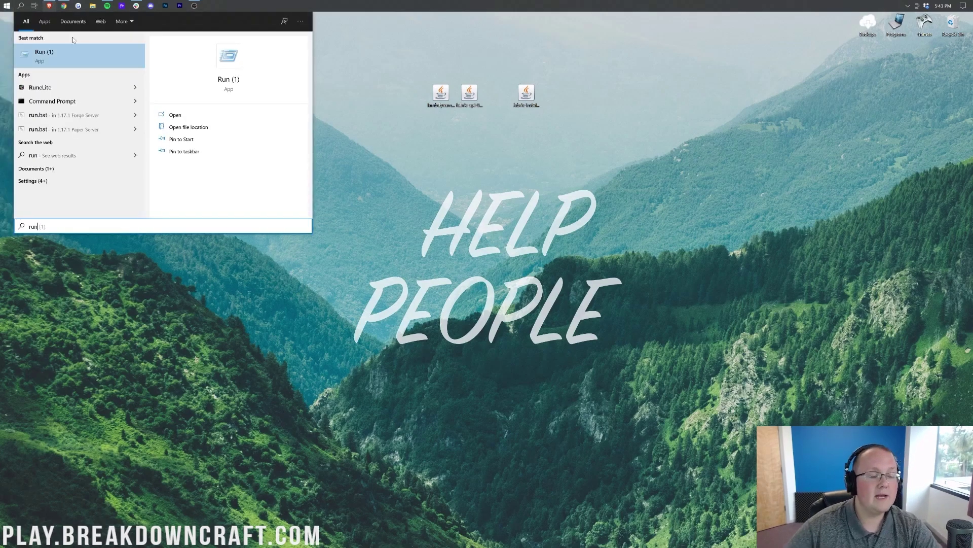
pyautogui.click(69, 54)
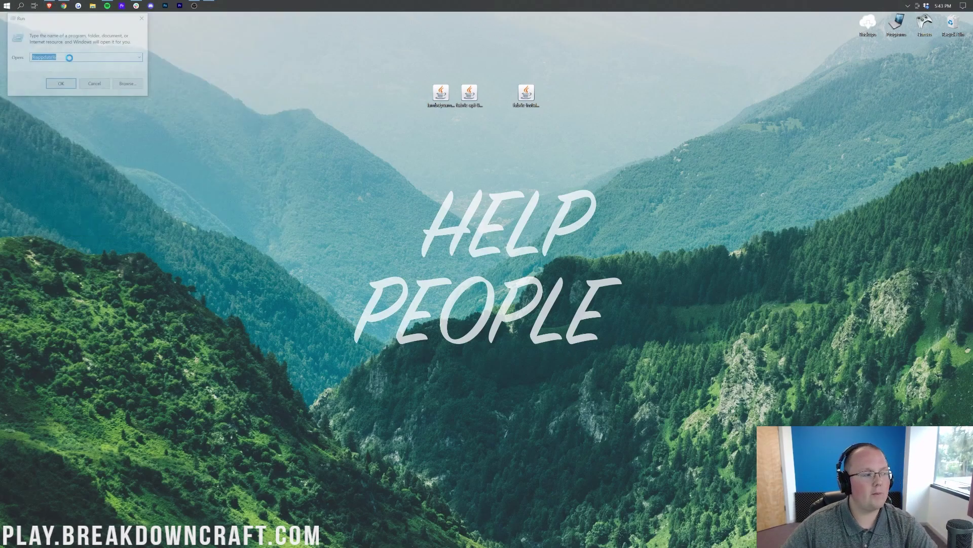
pyautogui.moveTo(70, 19); pyautogui.dragTo(85, 42)
pyautogui.write('%appd')
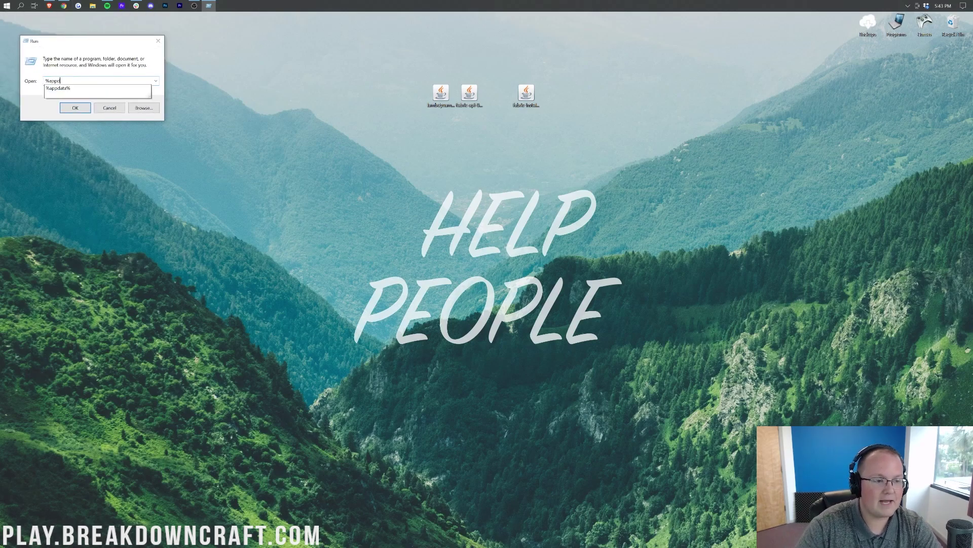
pyautogui.write('ata%')
pyautogui.hotkey('ctrl', 'a')
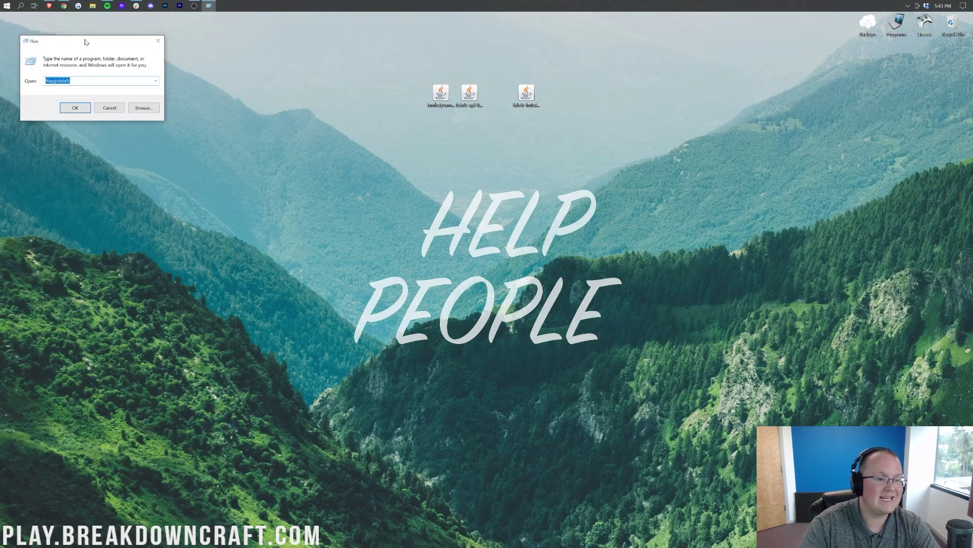
pyautogui.press('Return')
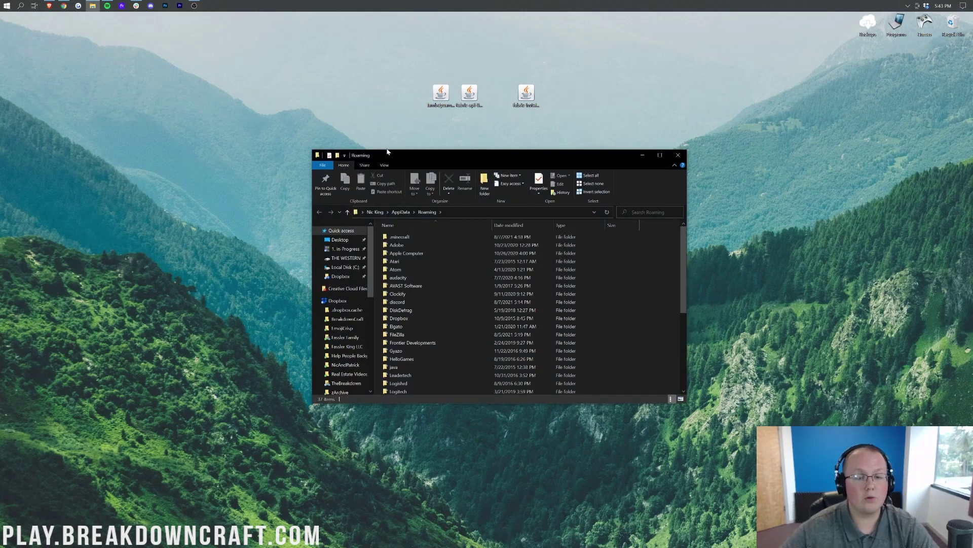
# - Open the .minecraft folder and create a new folder named mods in it
pyautogui.doubleClick(411, 237)
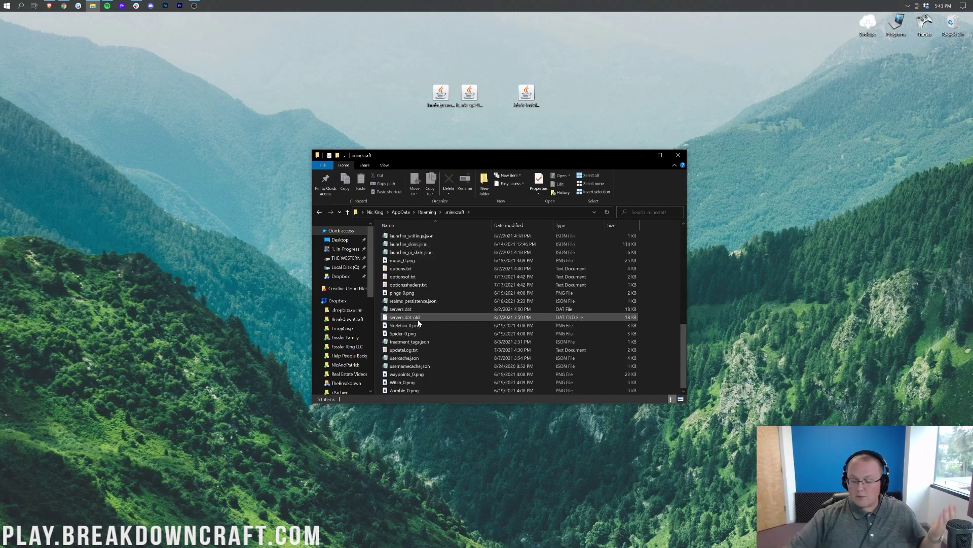
pyautogui.scroll(-3, 421, 318)
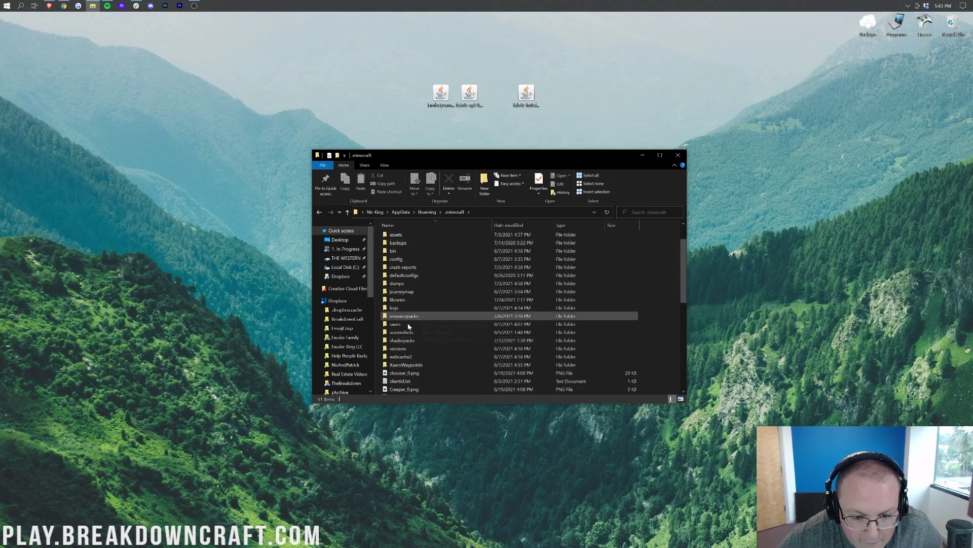
pyautogui.scroll(3, 436, 277)
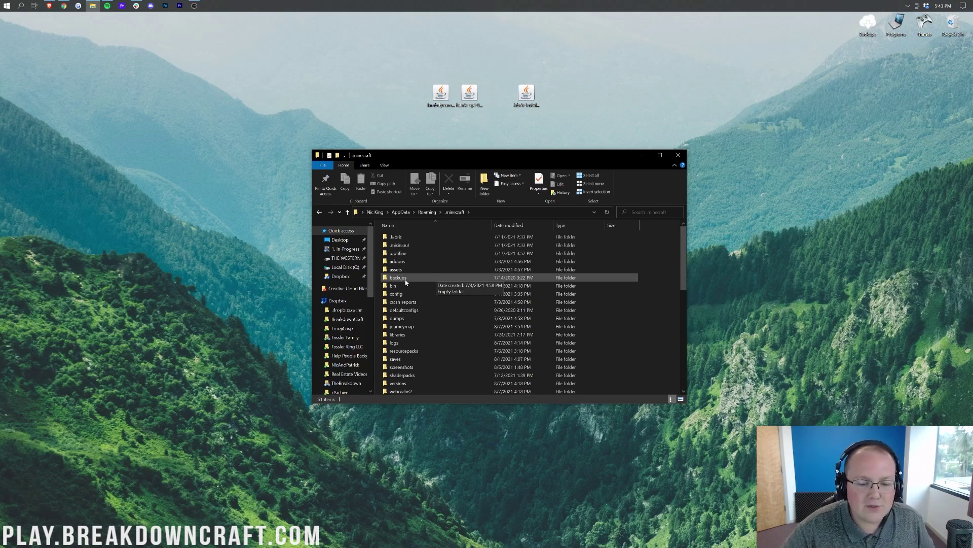
pyautogui.rightClick(380, 290)
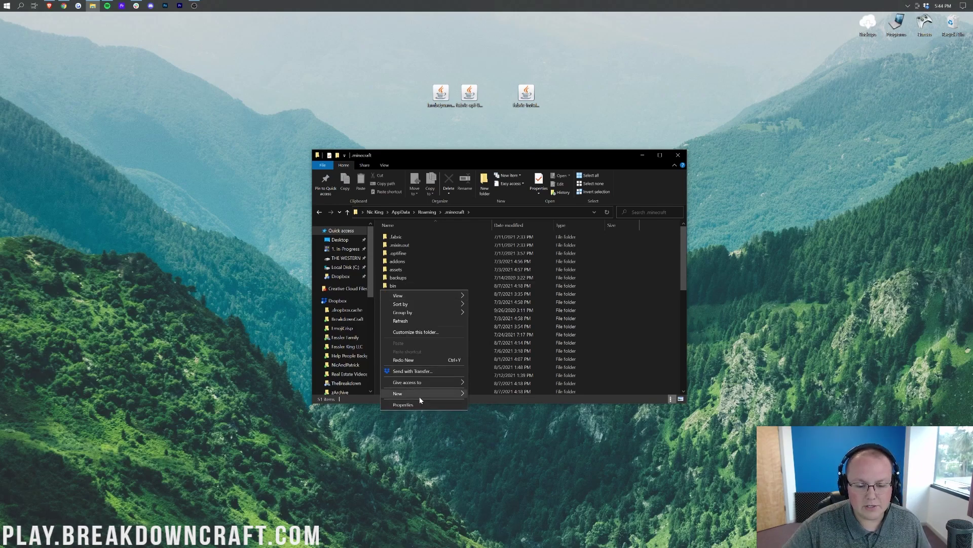
pyautogui.moveTo(422, 395)
pyautogui.click(488, 397)
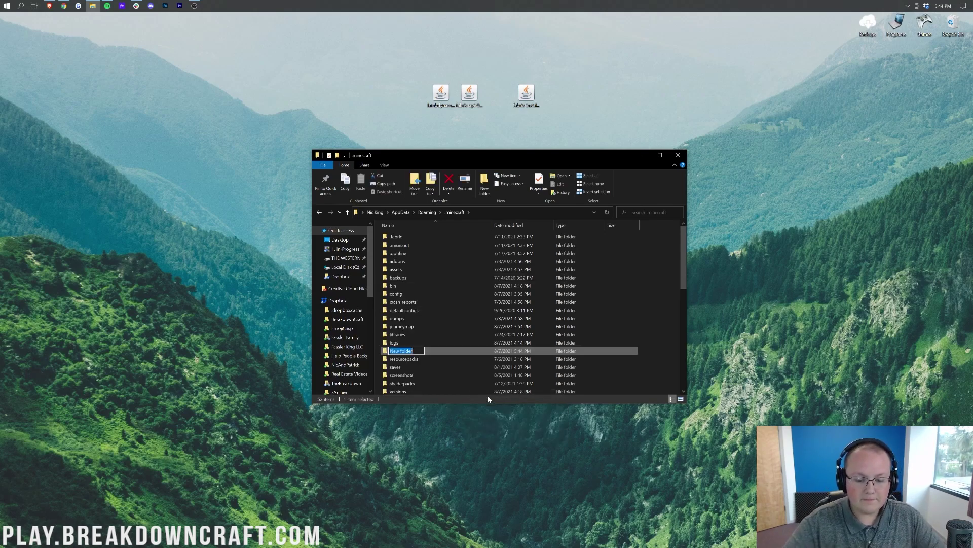
pyautogui.write('mods')
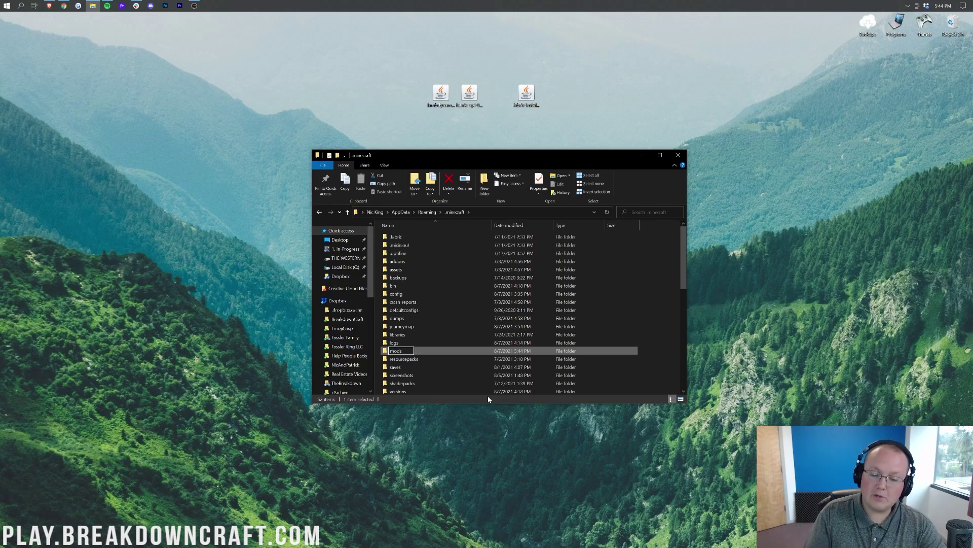
pyautogui.hotkey('ctrl', 'a')
pyautogui.press('Return')
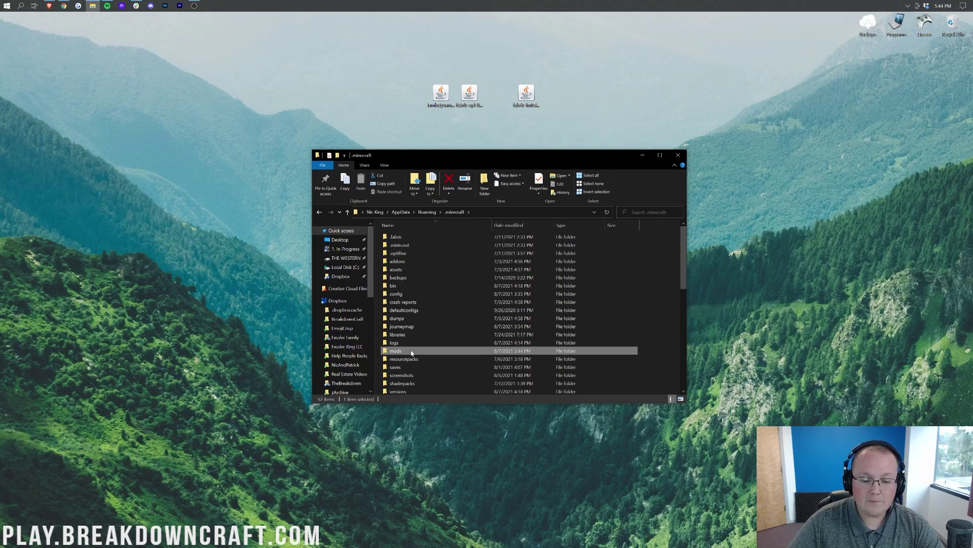
# - Open the mods folder and copy the LambDynamicLights and Fabric API jar files into it from the desktop
pyautogui.doubleClick(410, 353)
pyautogui.moveTo(391, 66); pyautogui.dragTo(470, 111)
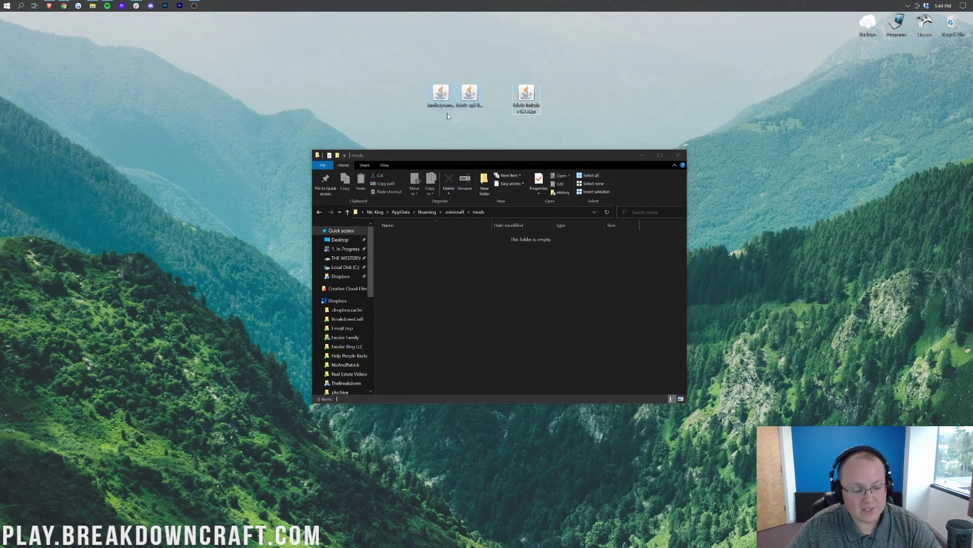
pyautogui.click(449, 100)
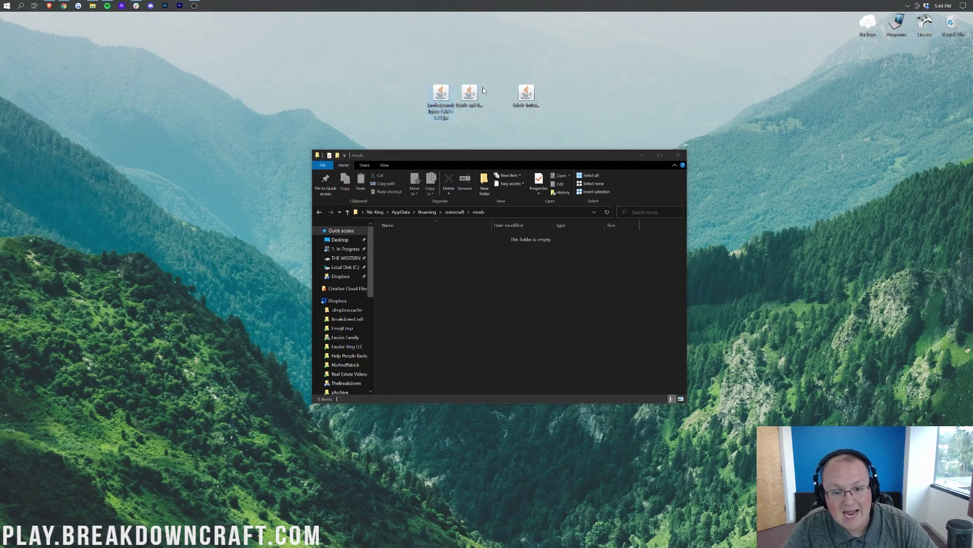
pyautogui.moveTo(475, 75); pyautogui.dragTo(509, 269)
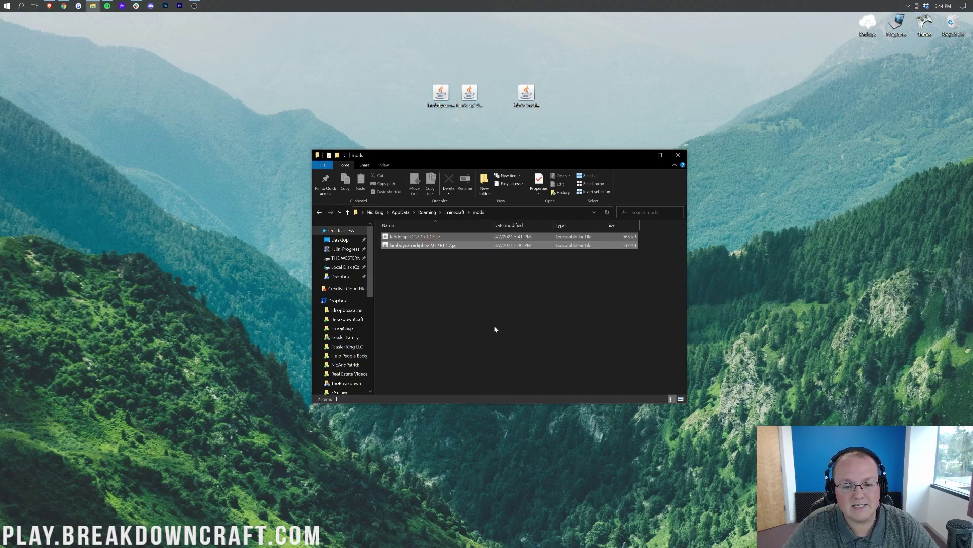
pyautogui.click(483, 304)
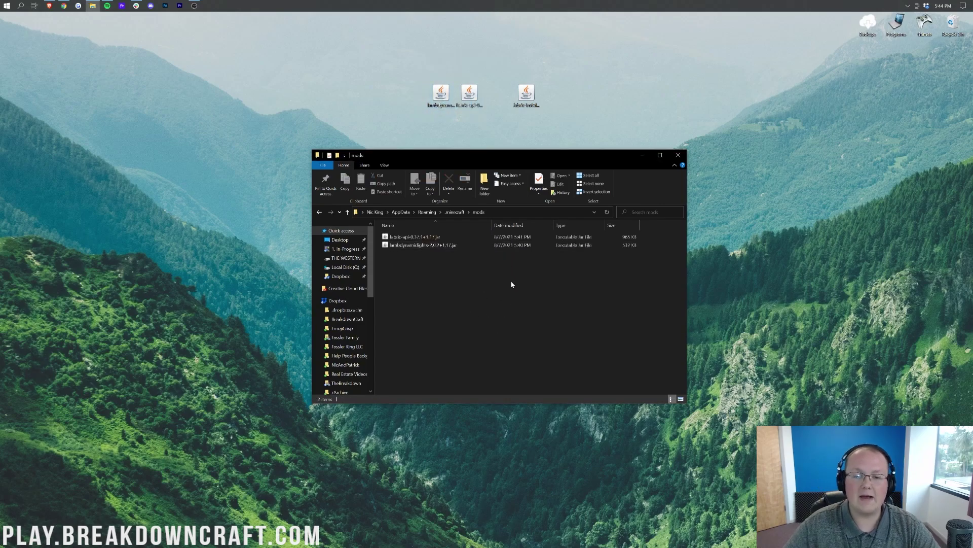
# - Close the mods folder window and open the Minecraft Launcher
pyautogui.click(678, 156)
pyautogui.click(3, 4)
pyautogui.write('mine')
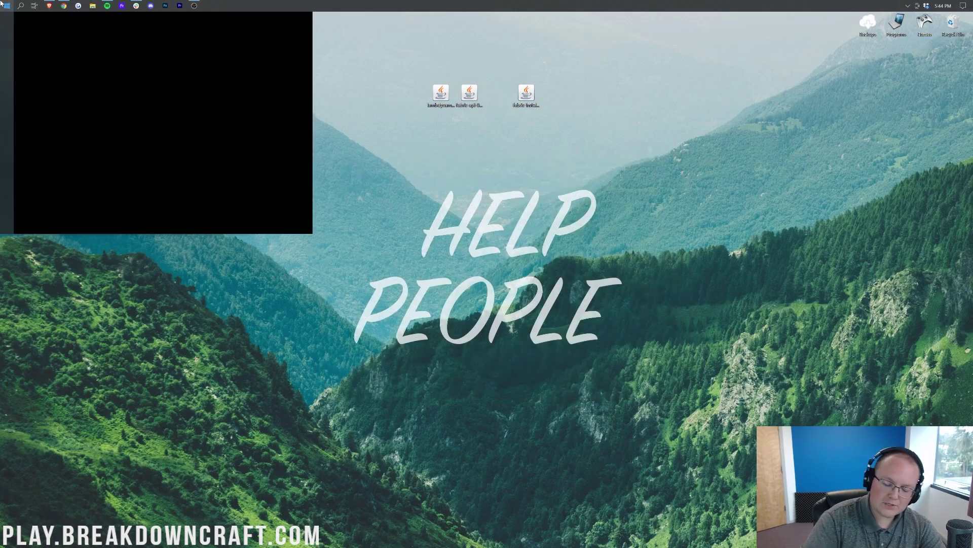
pyautogui.press('Return')
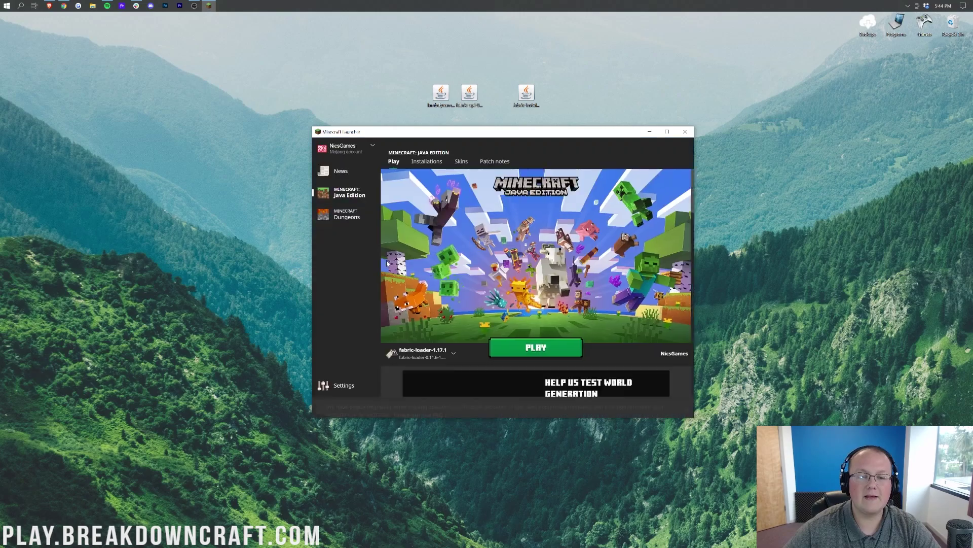
# - Select fabric-loader-1.17.1 as the Java Edition installation to play
pyautogui.click(431, 353)
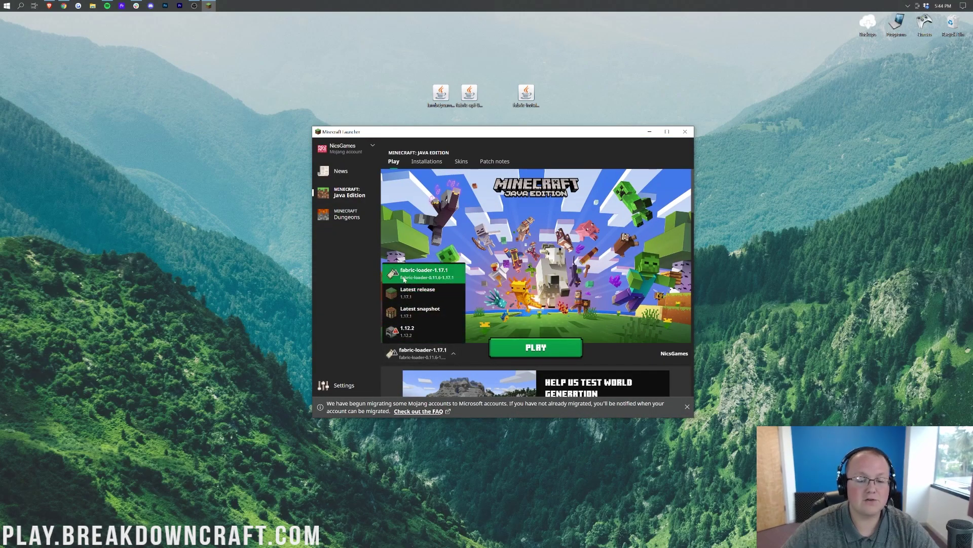
pyautogui.click(449, 278)
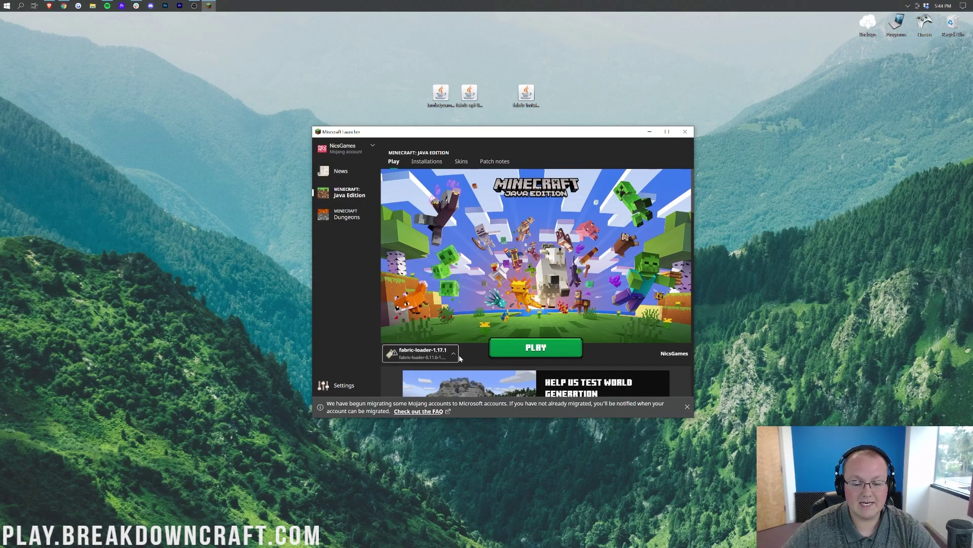
pyautogui.click(527, 350)
pyautogui.click(553, 319)
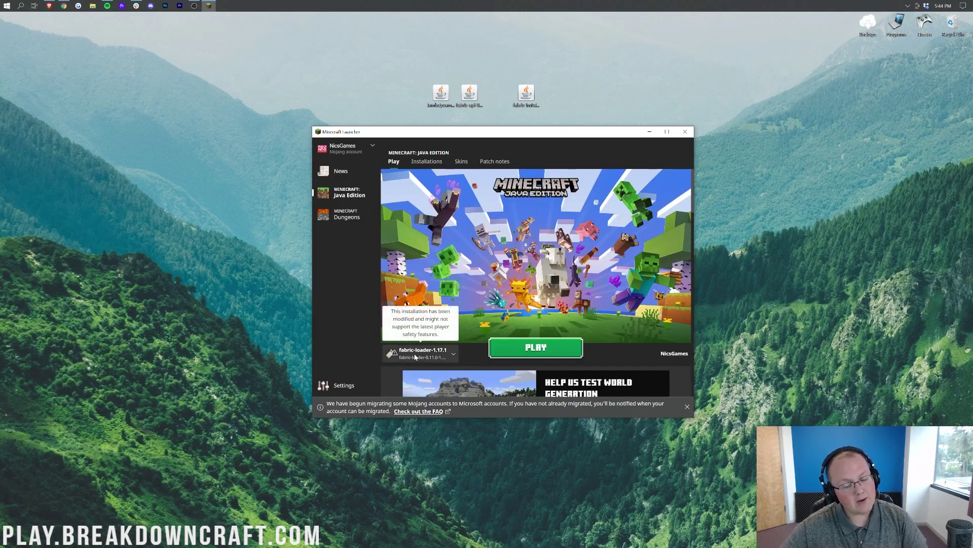
pyautogui.click(415, 357)
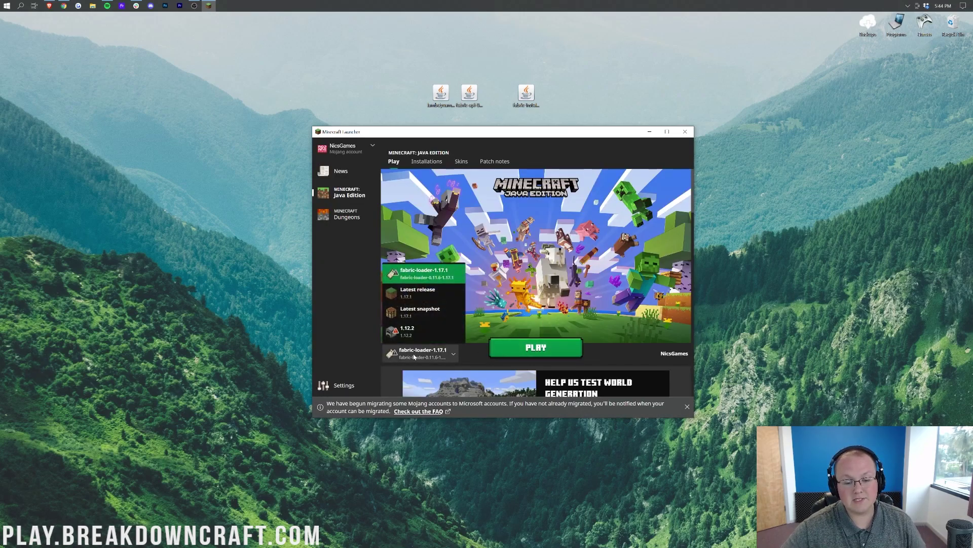
pyautogui.click(489, 277)
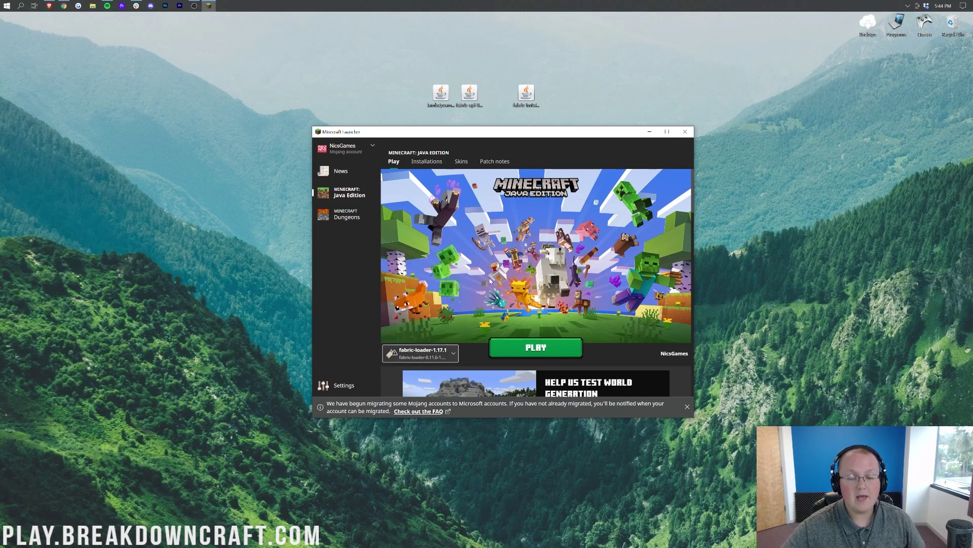
# - Go to the Java Edition installations and include modded versions so the fabric-loader-1.17.1 entry is listed
pyautogui.click(427, 161)
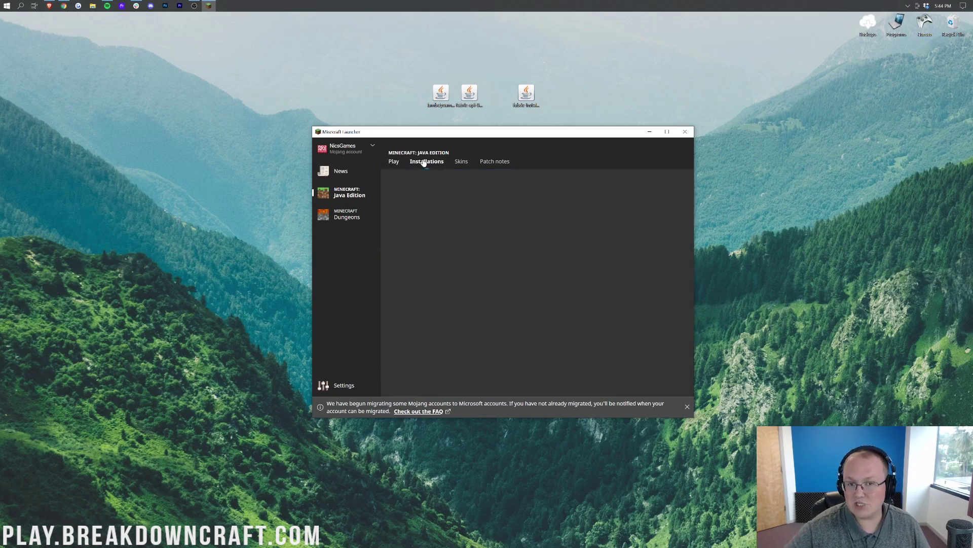
pyautogui.click(662, 185)
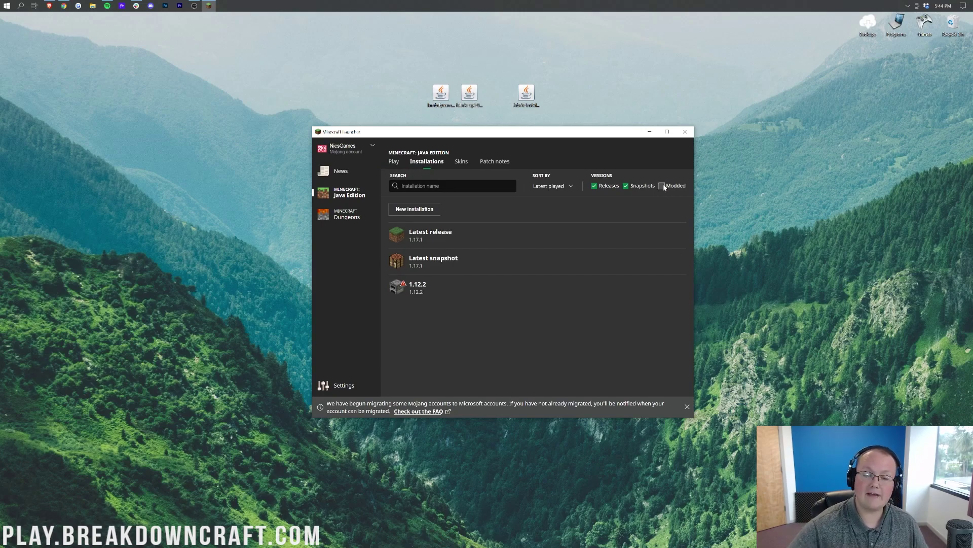
pyautogui.click(662, 186)
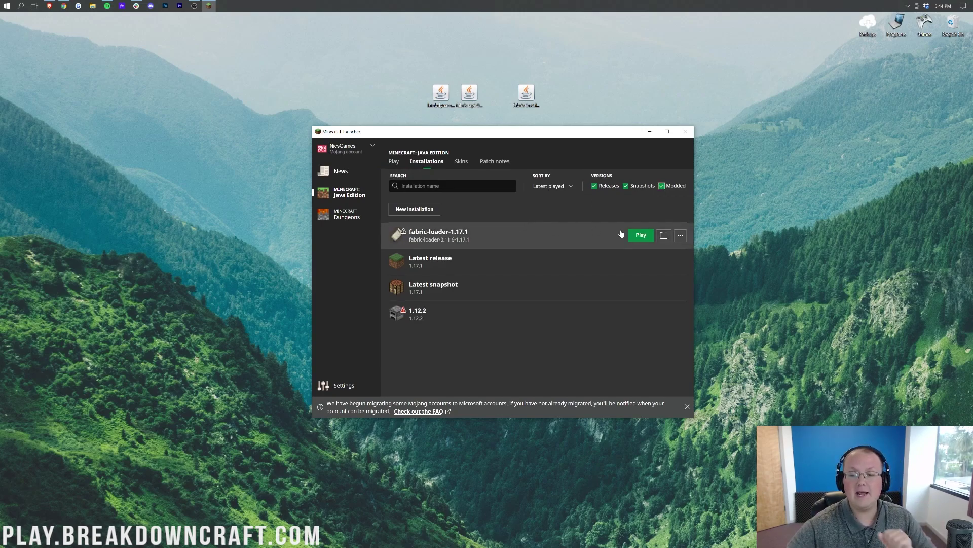
pyautogui.click(638, 235)
pyautogui.click(555, 318)
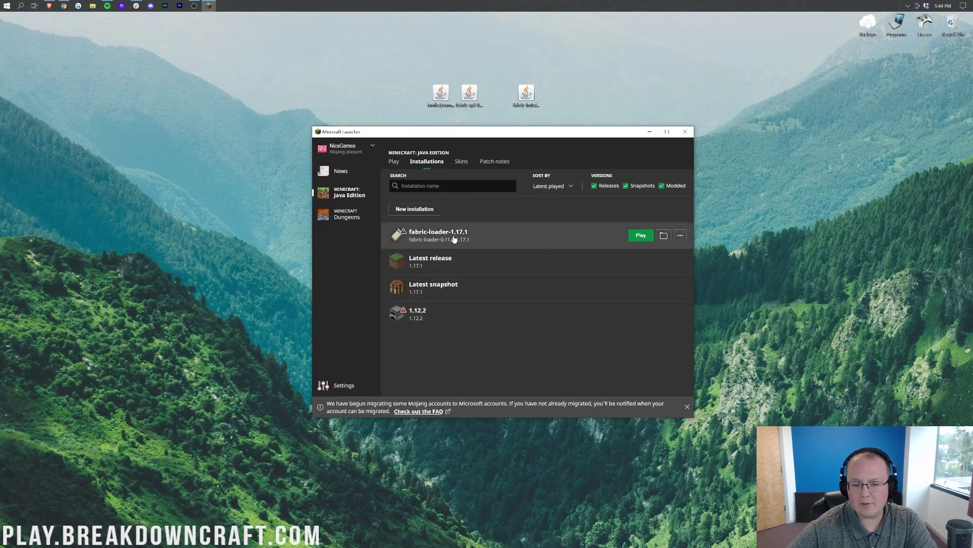
# - Start a new Java Edition installation and name it Play.BreakdownCraft.com
pyautogui.click(415, 210)
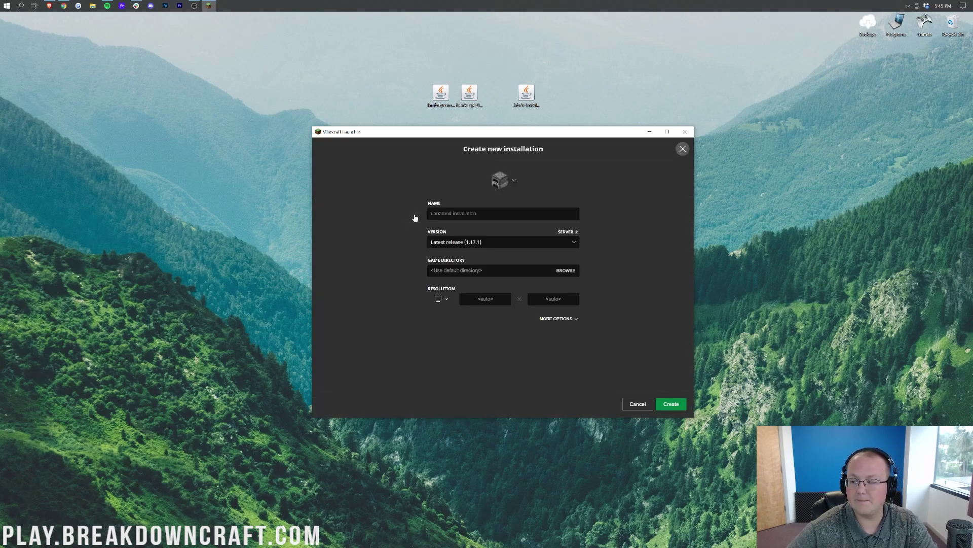
pyautogui.click(491, 209)
pyautogui.write('Pla')
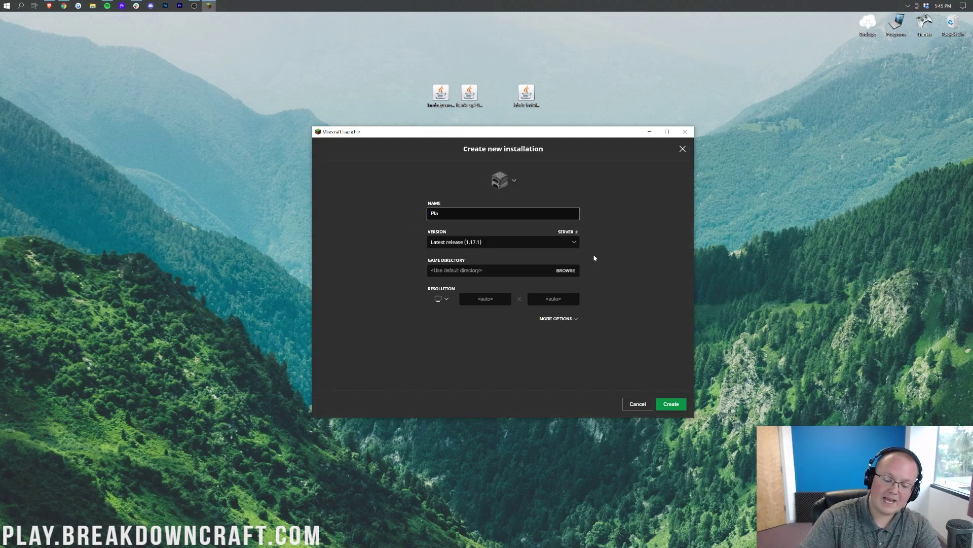
pyautogui.write('y.BreakdownCraft.com')
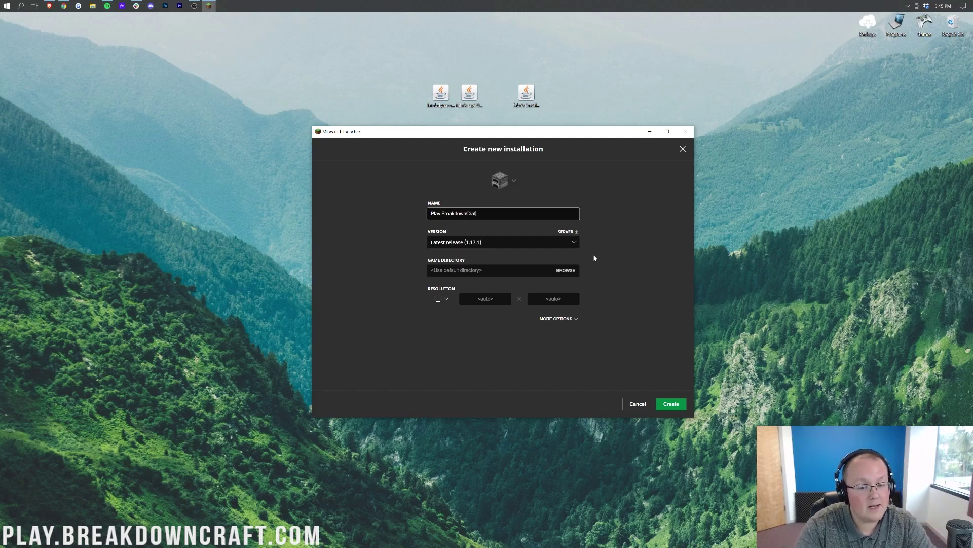
pyautogui.hotkey('ctrl', 'a')
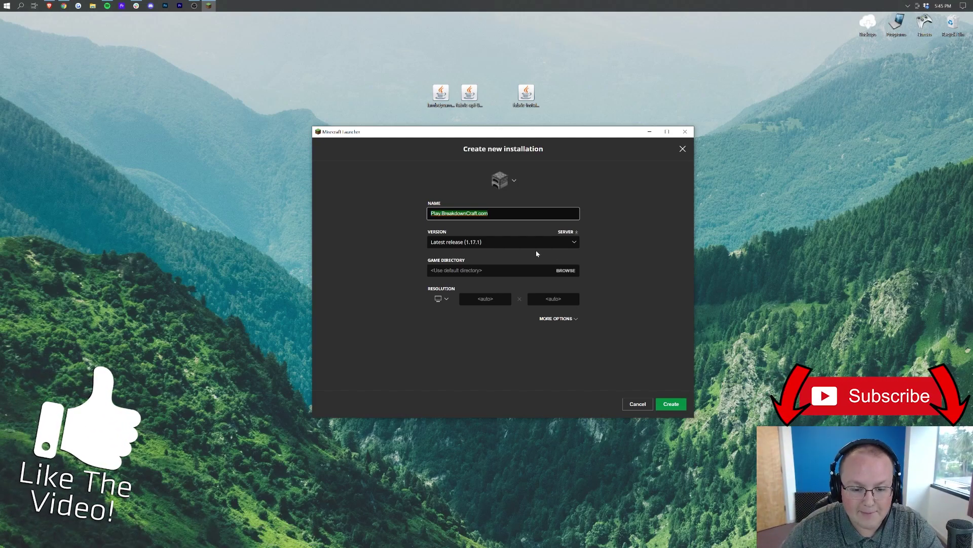
# - Set the new installation's version to release fabric-loader-0.11.6-1.17.1
pyautogui.click(507, 242)
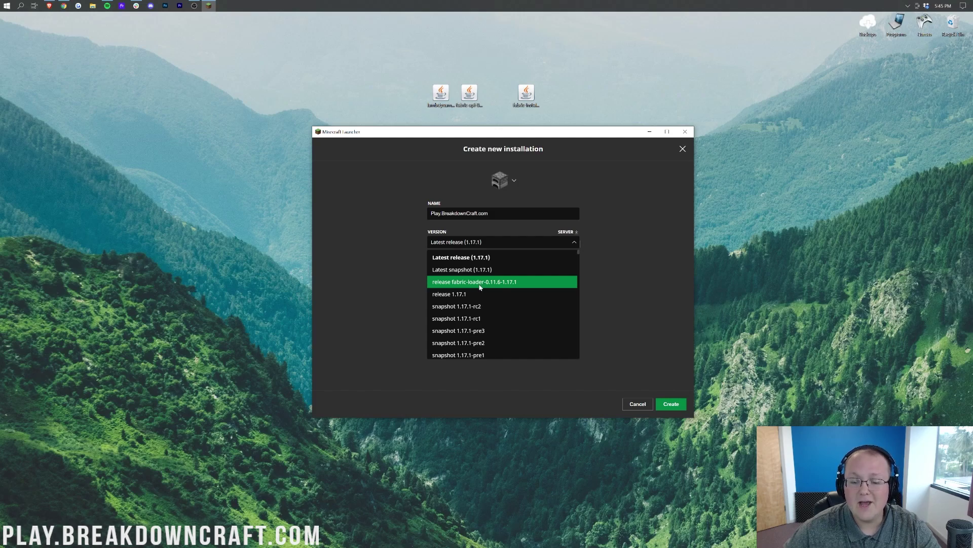
pyautogui.scroll(-2, 482, 286)
pyautogui.scroll(2, 482, 286)
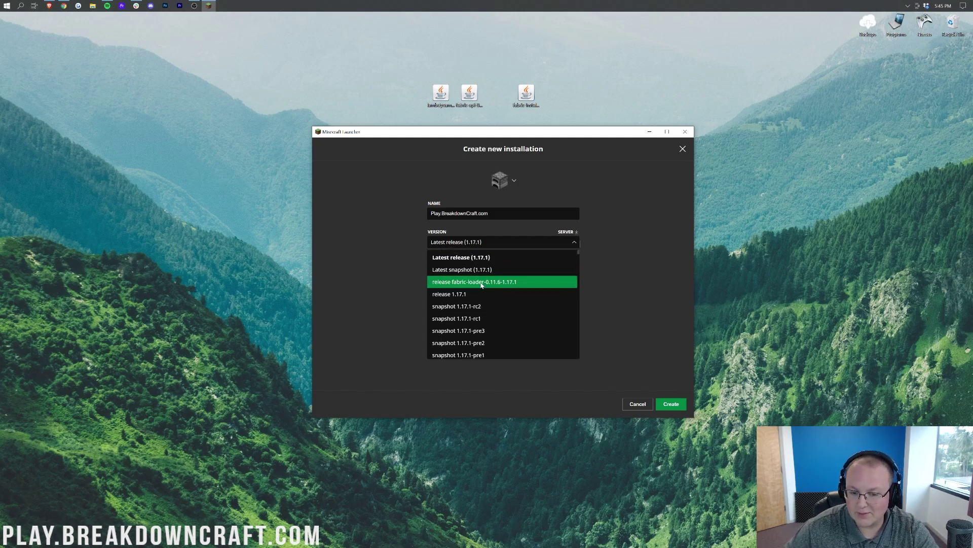
pyautogui.click(474, 283)
# - Set the installation's resolution to 1920x1080 and create the installation
pyautogui.click(442, 314)
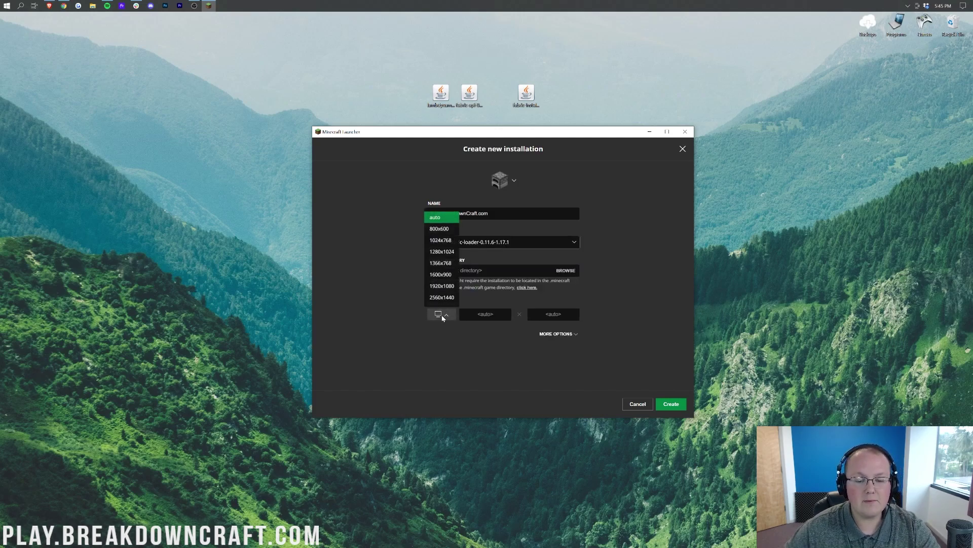
pyautogui.click(442, 298)
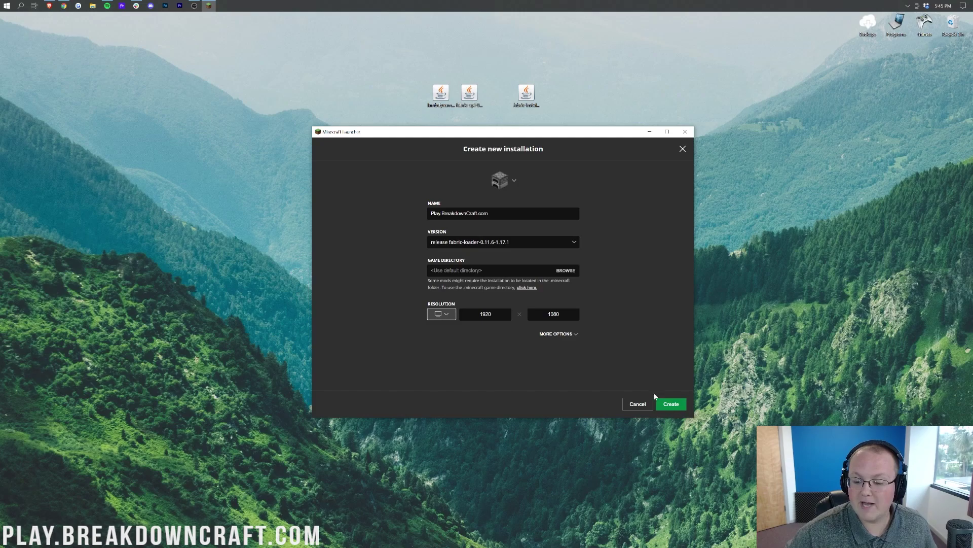
pyautogui.click(671, 402)
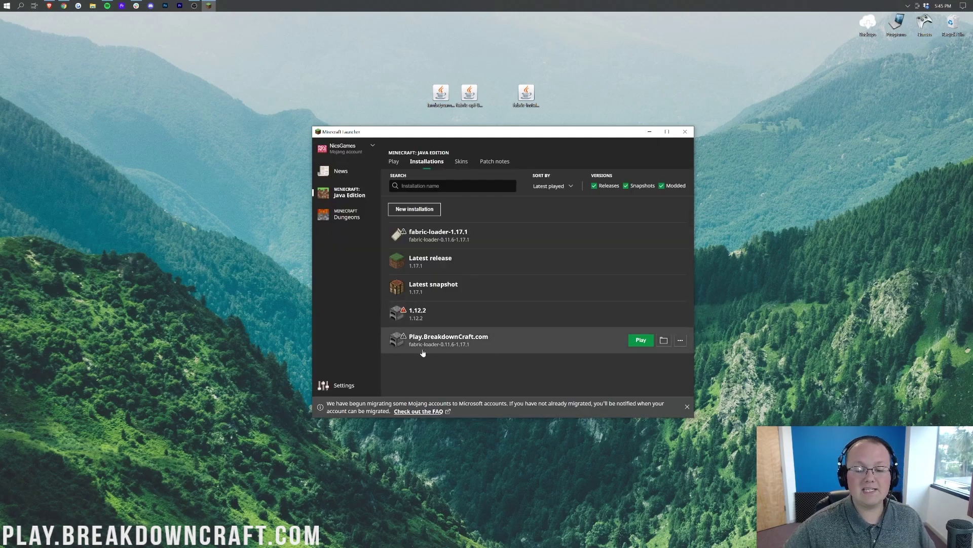
# - Launch the Play.BreakdownCraft.com installation, accepting the modded-game risks and turning off further warnings for it
pyautogui.click(640, 340)
pyautogui.click(449, 292)
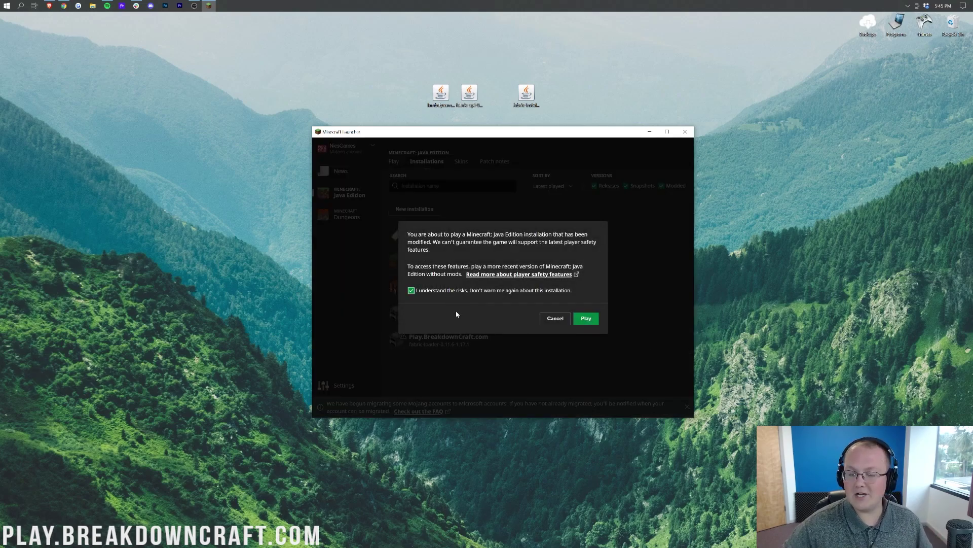
pyautogui.click(584, 319)
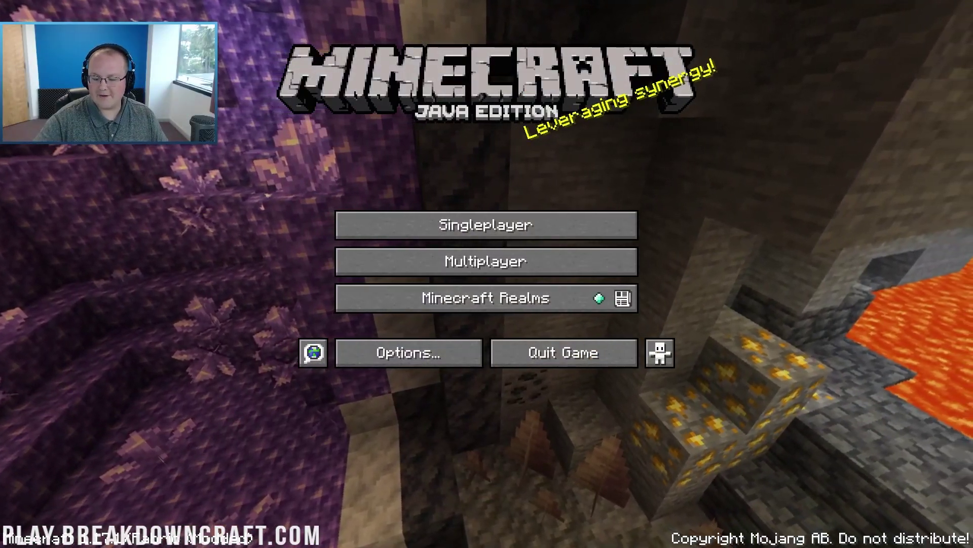
# - Open the multiplayer server list and join the Play.BreakdownCraft.com server
pyautogui.click(607, 261)
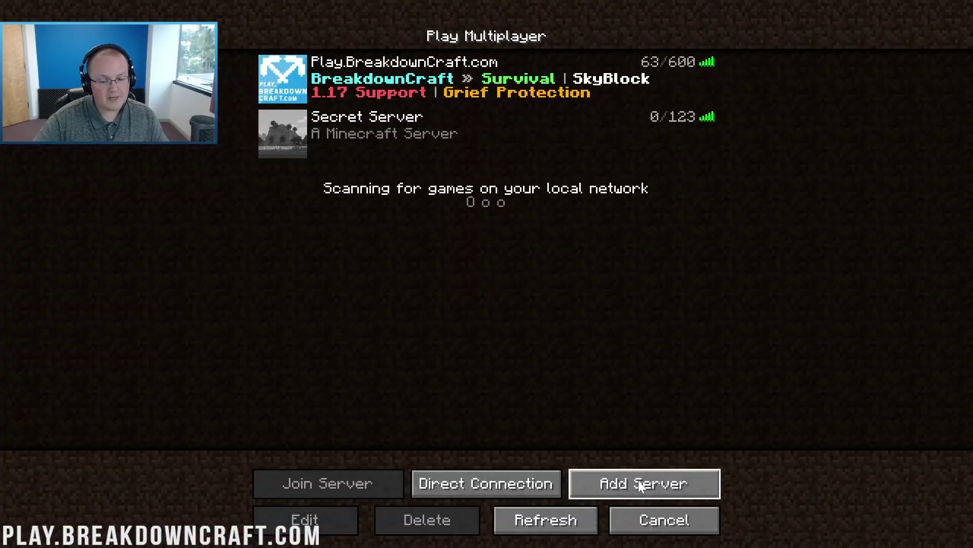
pyautogui.click(652, 517)
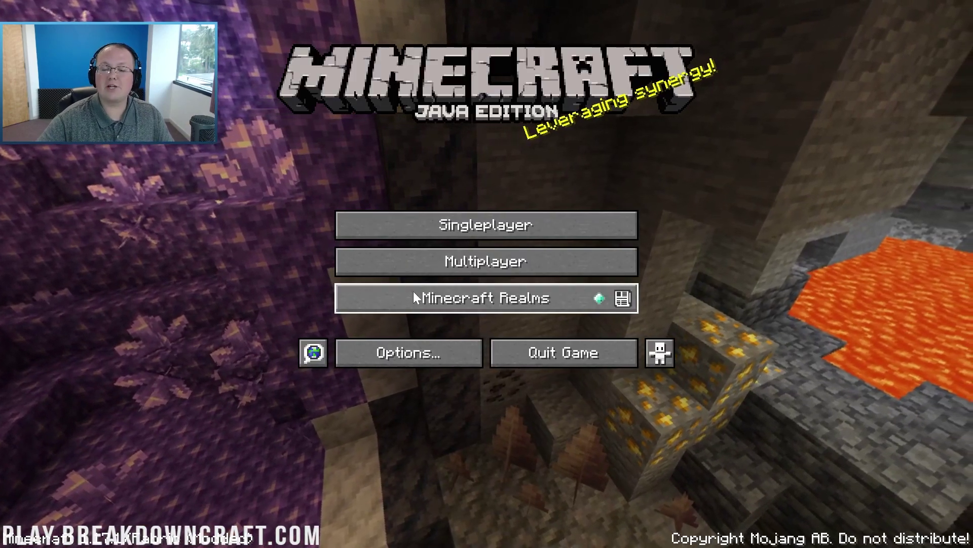
pyautogui.click(419, 258)
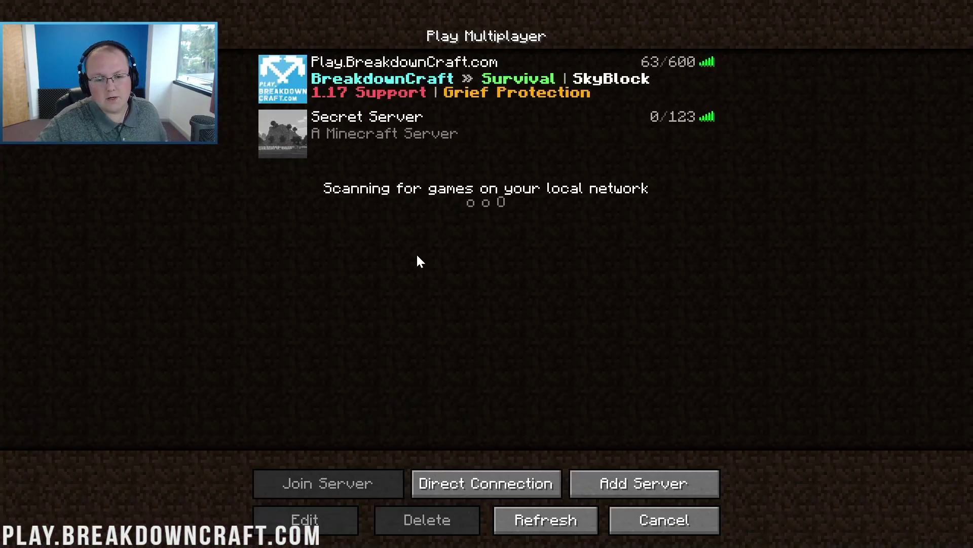
pyautogui.doubleClick(403, 97)
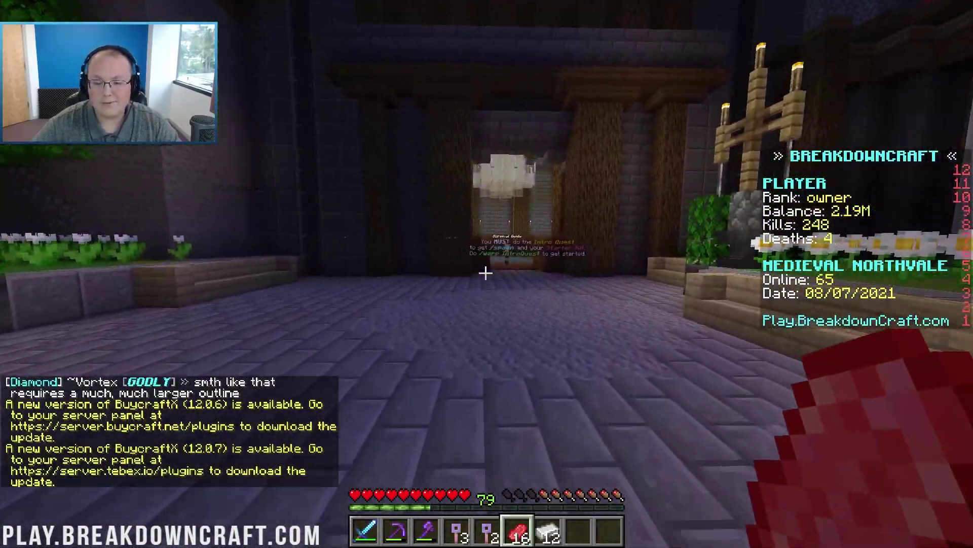
# - Walk through the building's entrance, past the Survival Guide, to the glass floor in the main hall
pyautogui.press('w')
pyautogui.press('w')
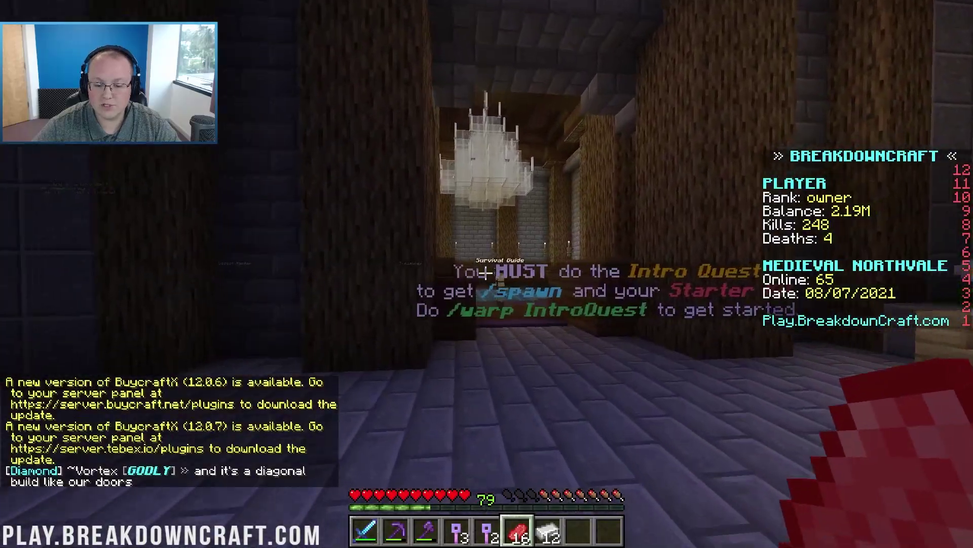
pyautogui.press('w')
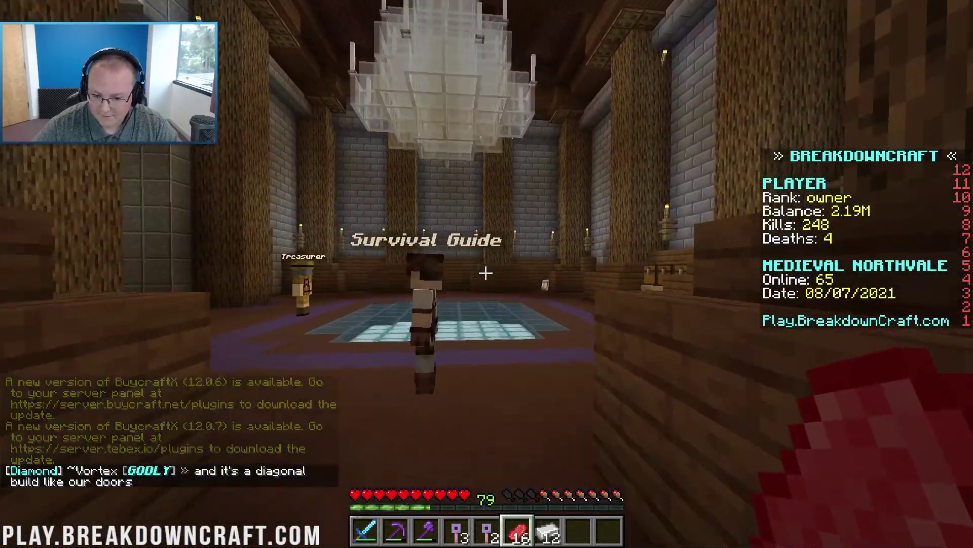
pyautogui.press('w')
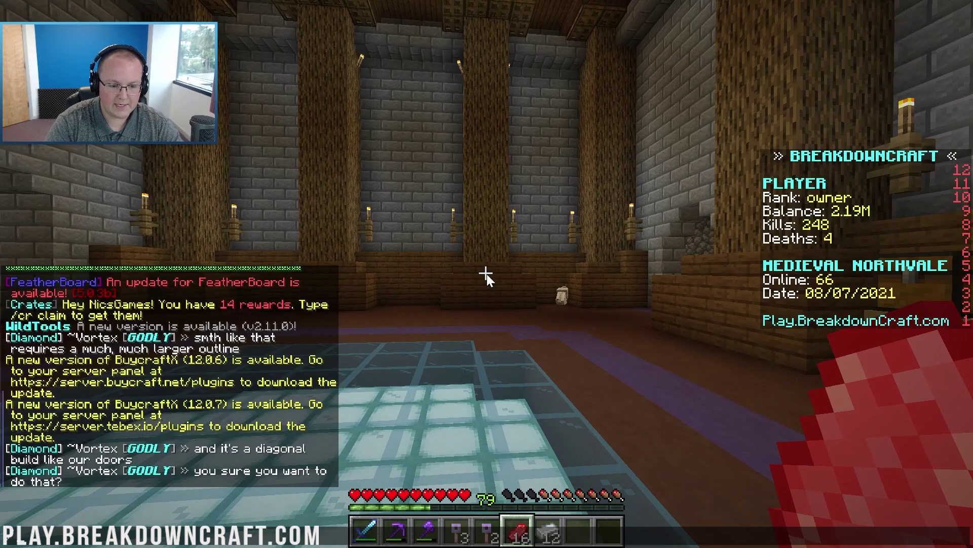
# - Hold the torch and walk out of the hall, along the stone brick corridor and down the dark stairs
pyautogui.scroll(-2, 487, 274)
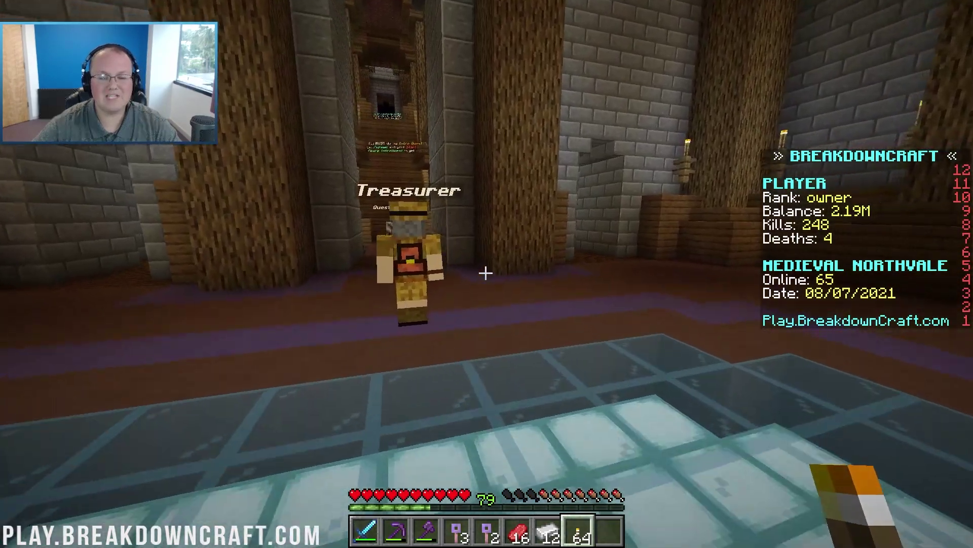
pyautogui.press('w')
pyautogui.press('w')
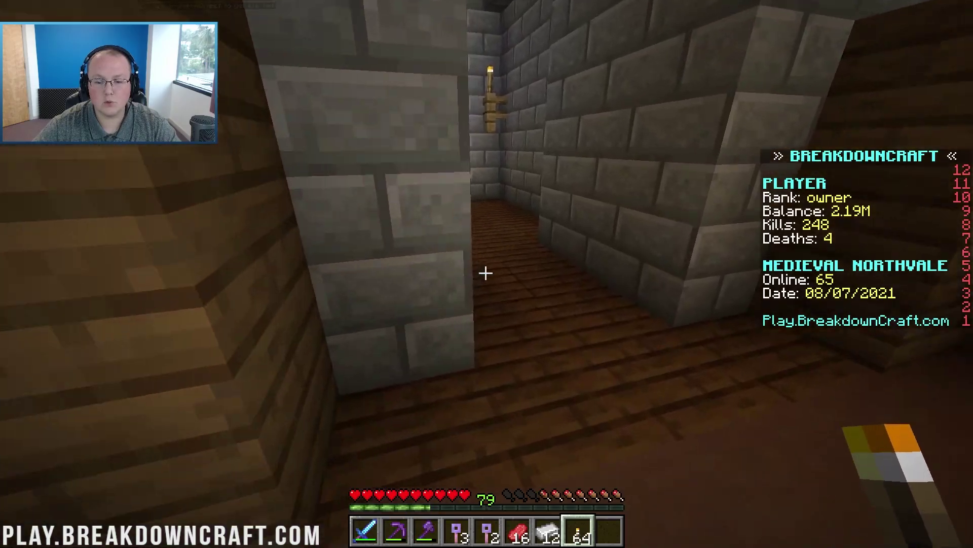
pyautogui.press('w')
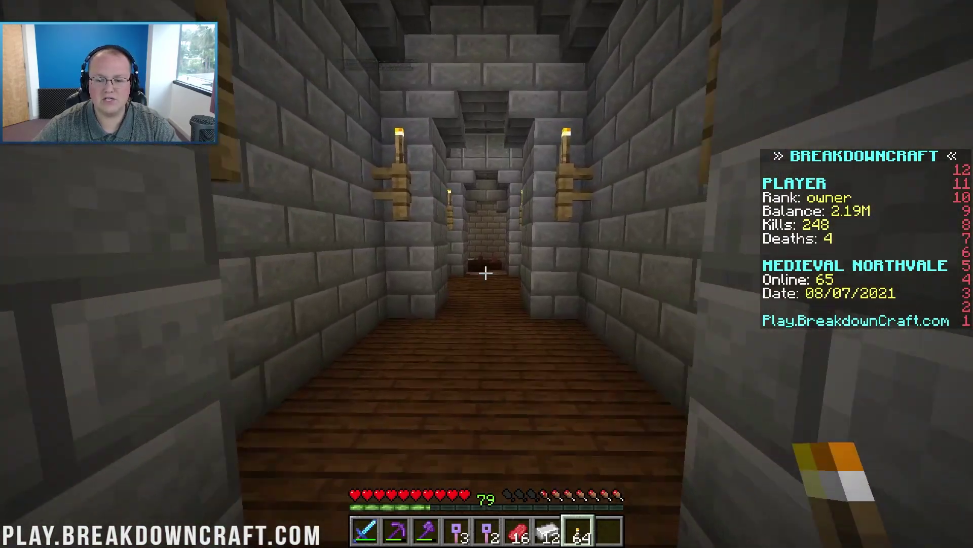
pyautogui.press('w')
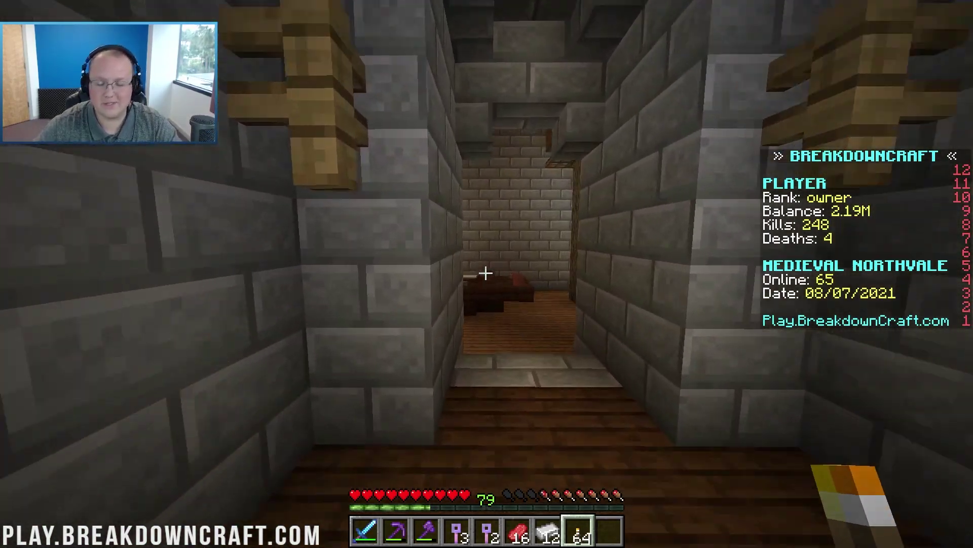
pyautogui.press('w')
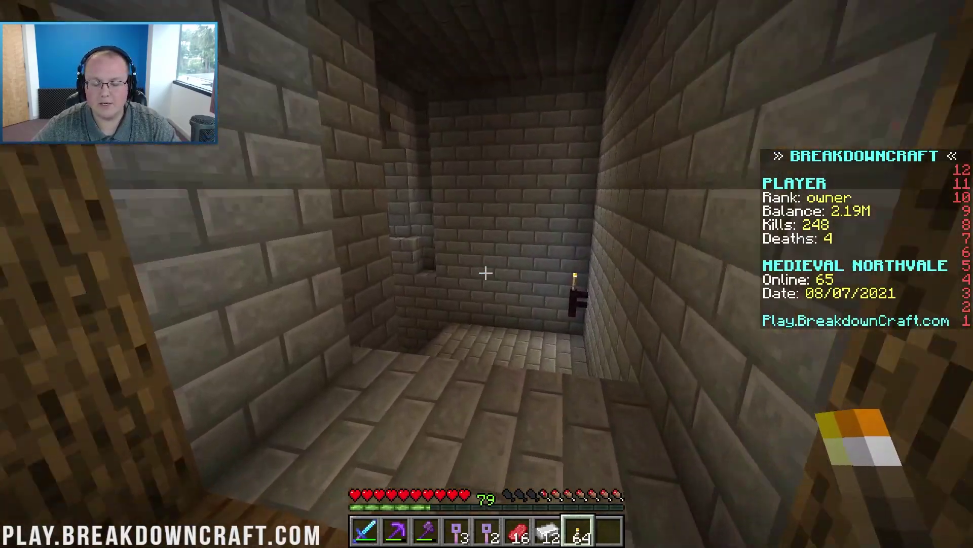
pyautogui.press('w')
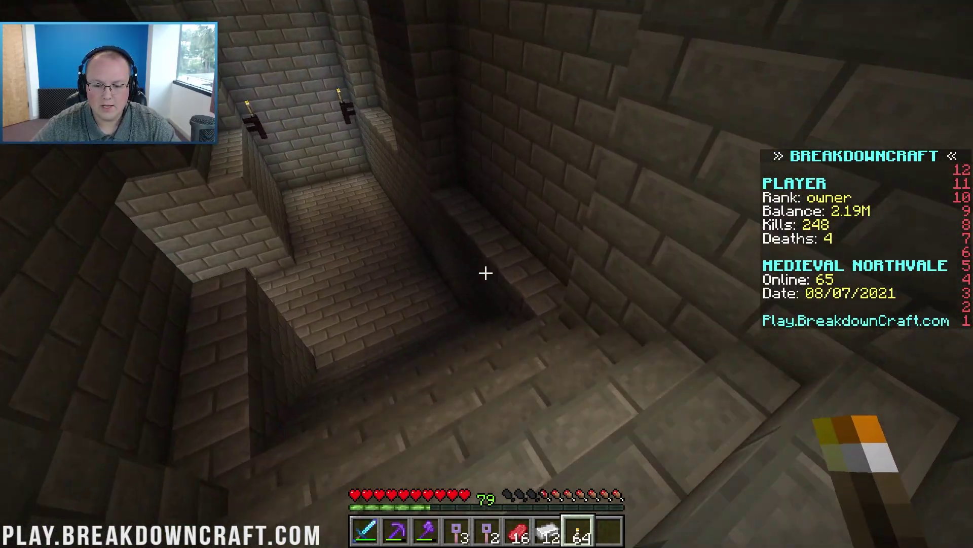
pyautogui.press('w')
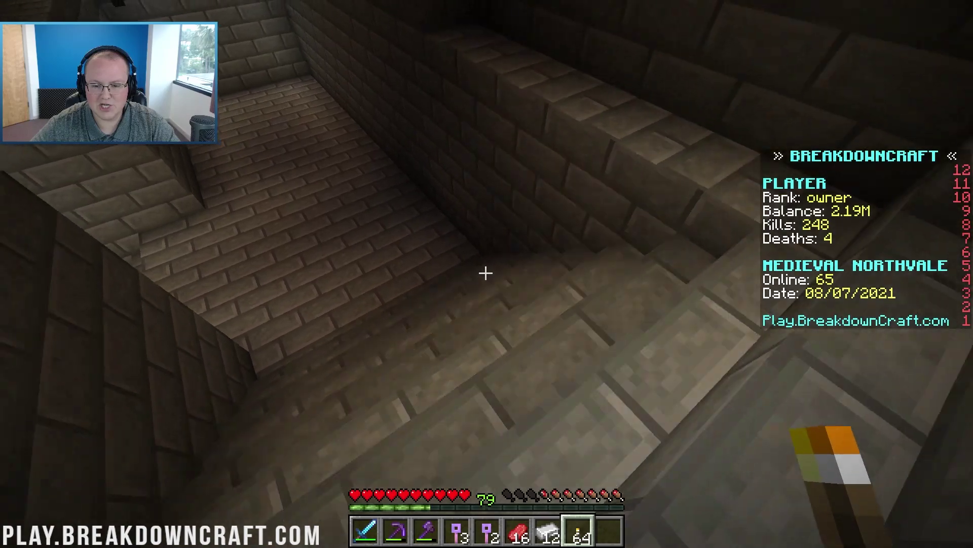
pyautogui.press('w')
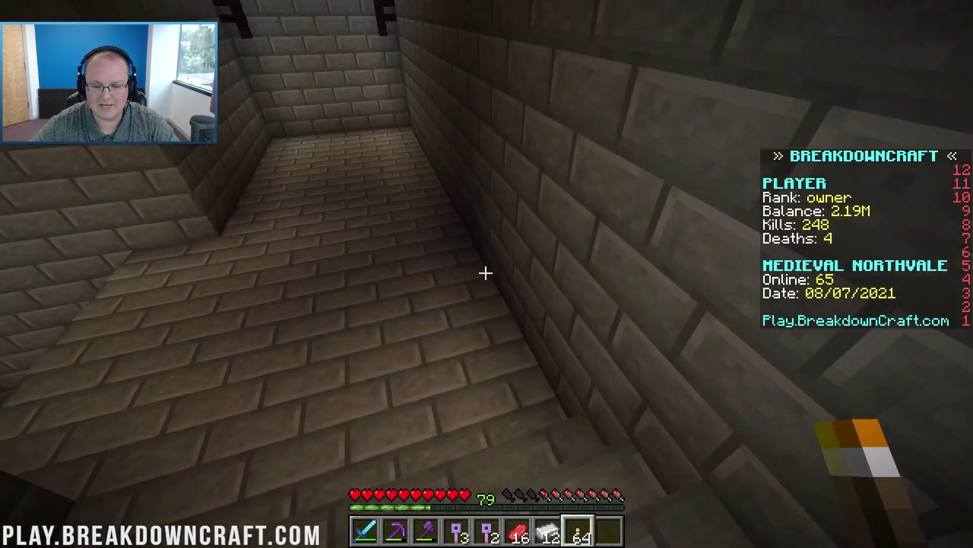
# - Alternate between an empty hand and the torch on the dark stairway to compare the dynamic lighting
pyautogui.scroll(-1, 486, 273)
pyautogui.press('w')
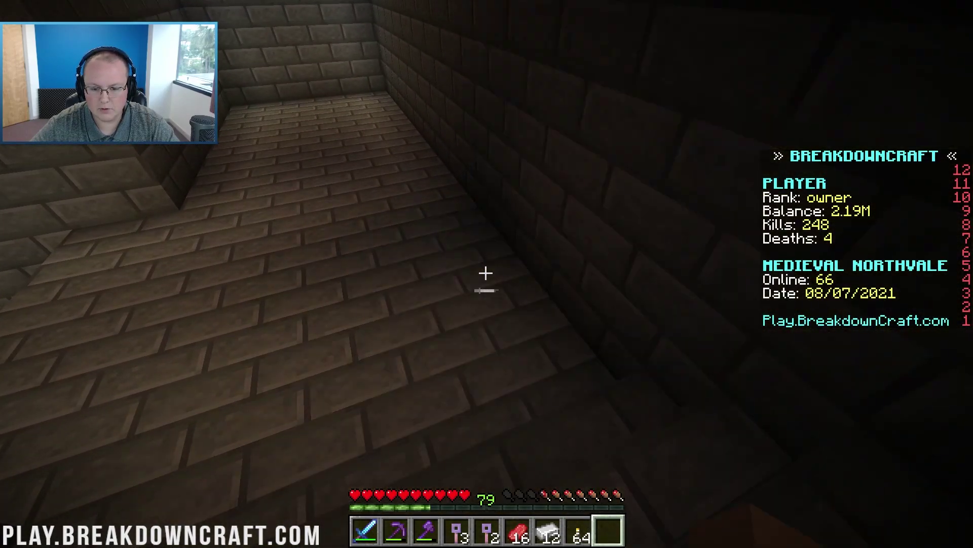
pyautogui.scroll(1, 486, 272)
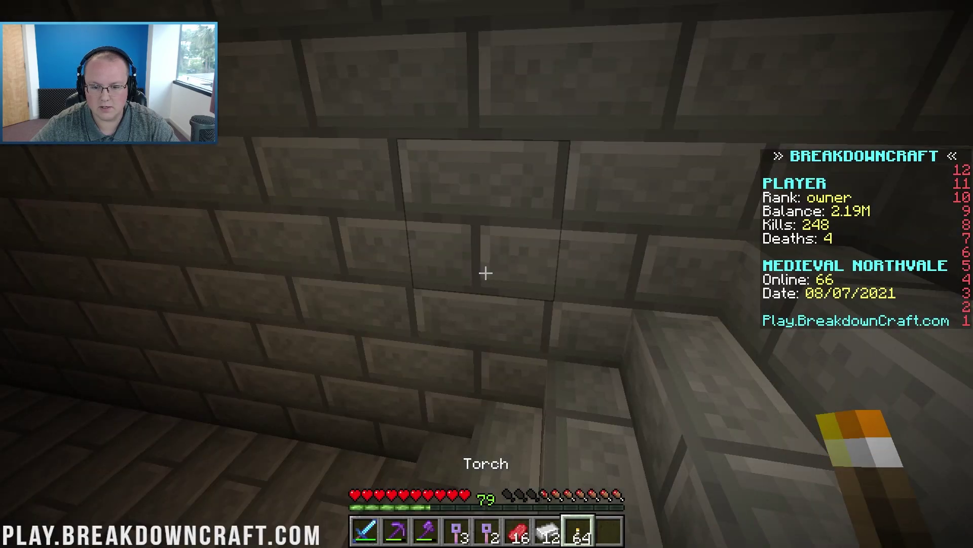
pyautogui.press('w')
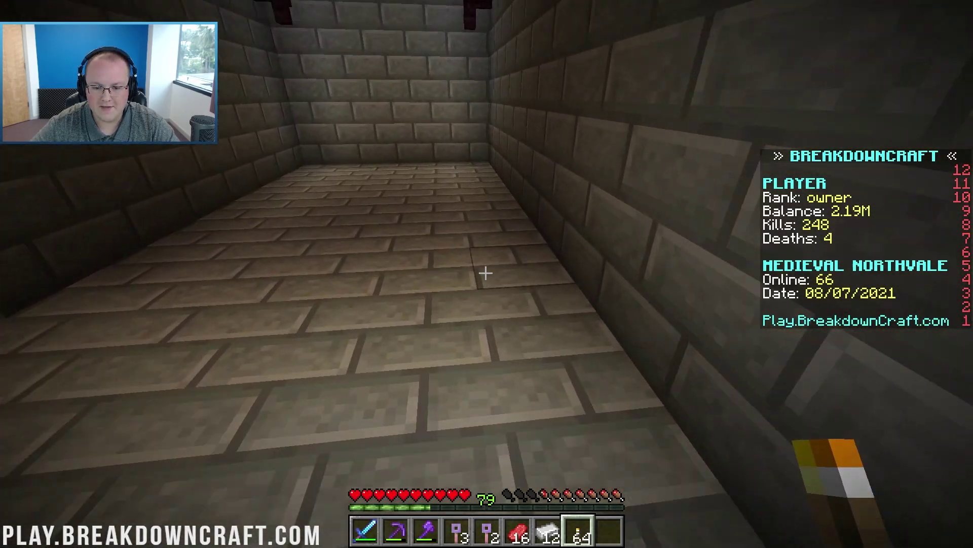
pyautogui.scroll(-1, 485, 272)
pyautogui.scroll(1, 486, 272)
pyautogui.press('w')
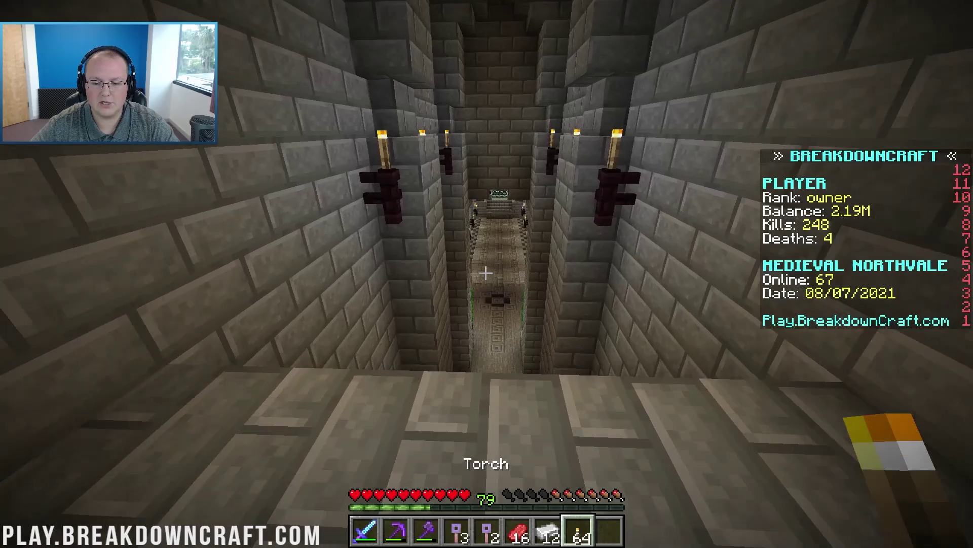
# - Descend the wide stairs into the underground hall, swapping the torch in and out of hand to examine how it lights the surroundings
pyautogui.scroll(-1, 486, 273)
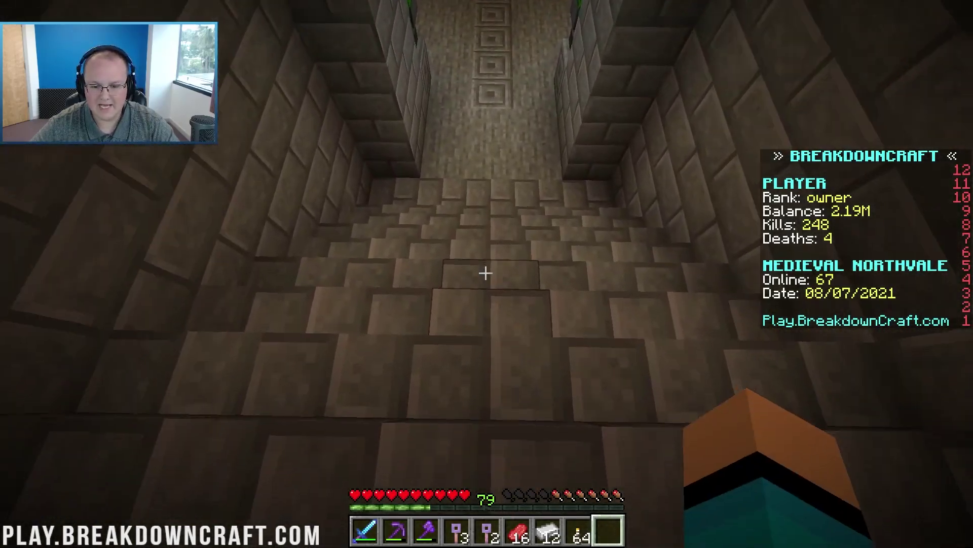
pyautogui.scroll(1, 485, 272)
pyautogui.press('w')
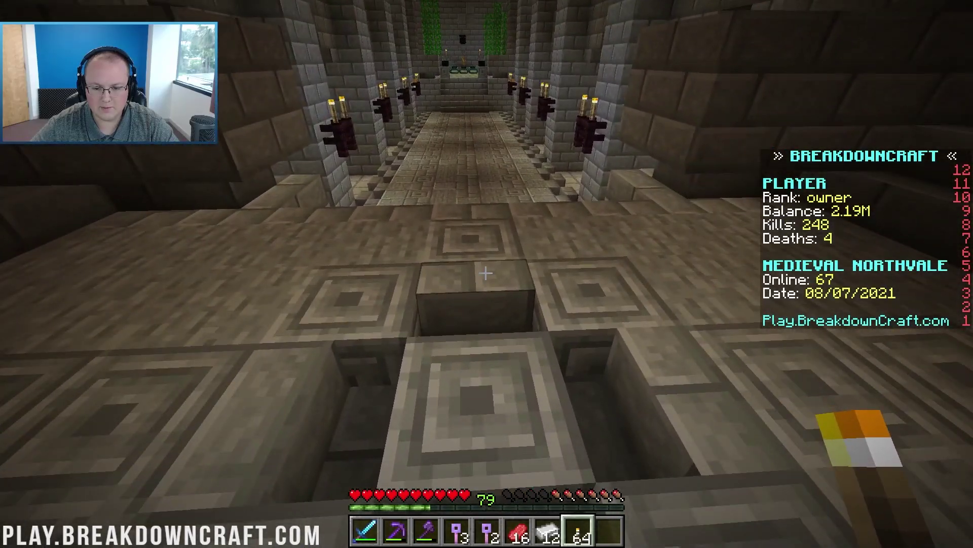
pyautogui.scroll(-1, 485, 273)
pyautogui.scroll(1, 486, 273)
pyautogui.press('w')
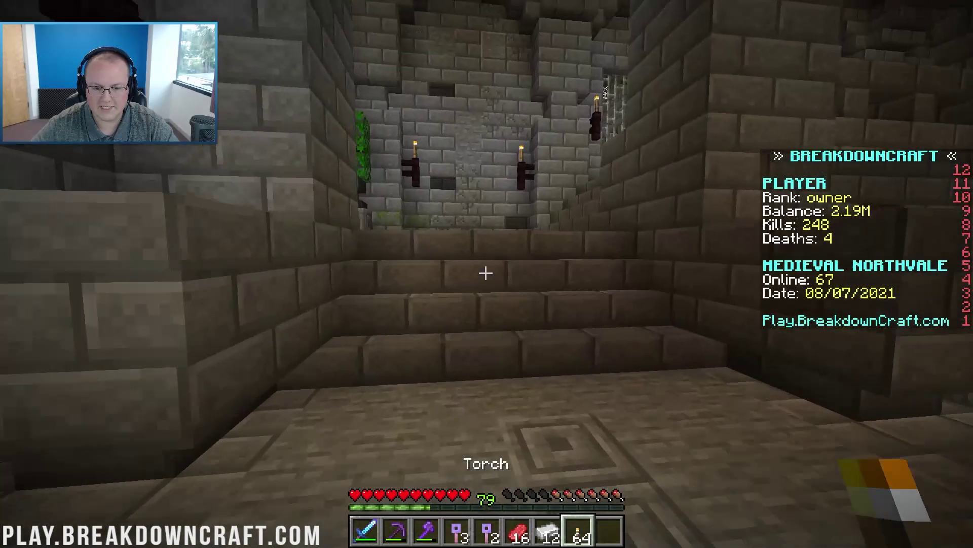
pyautogui.press('w')
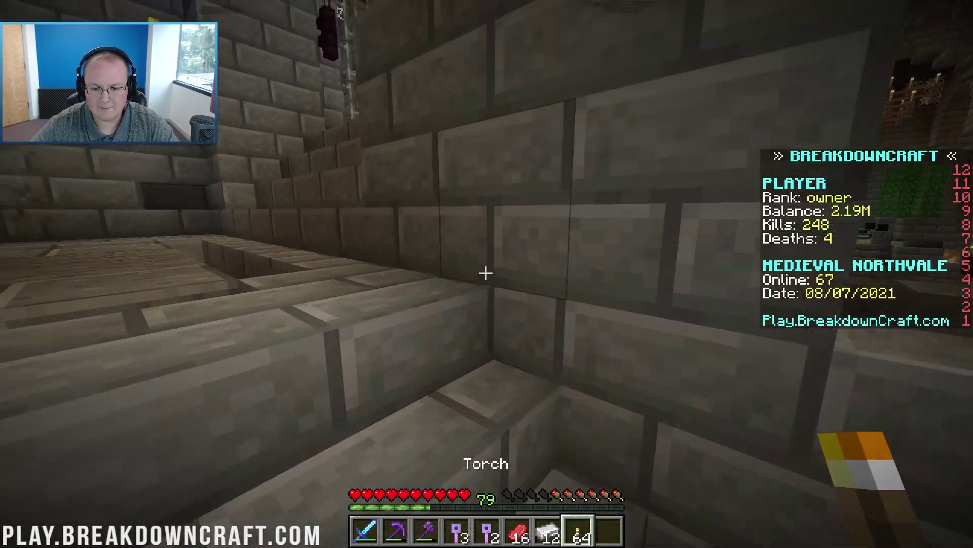
pyautogui.press('w')
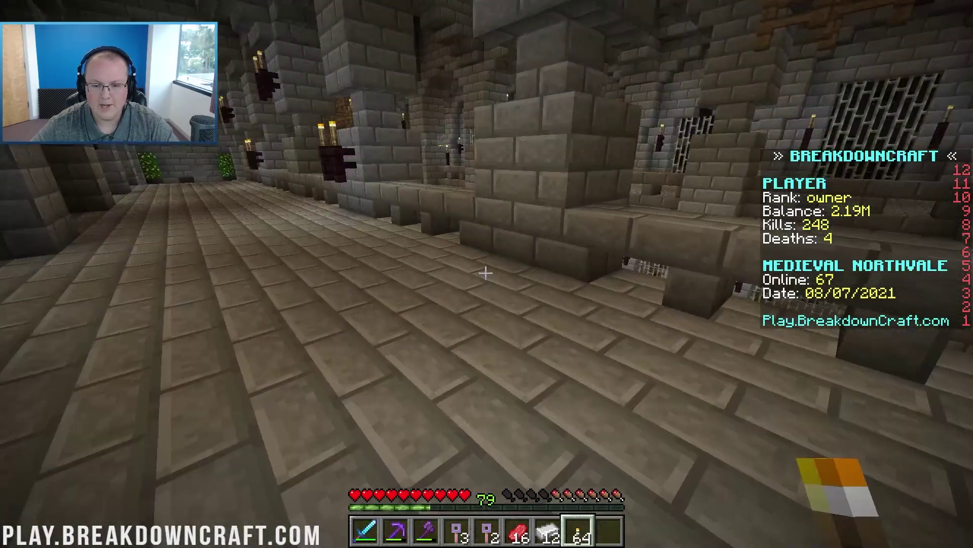
# - Walk along the underground hall to the End portal, alternating between the torch and an empty hand to compare the lighting
pyautogui.press('w')
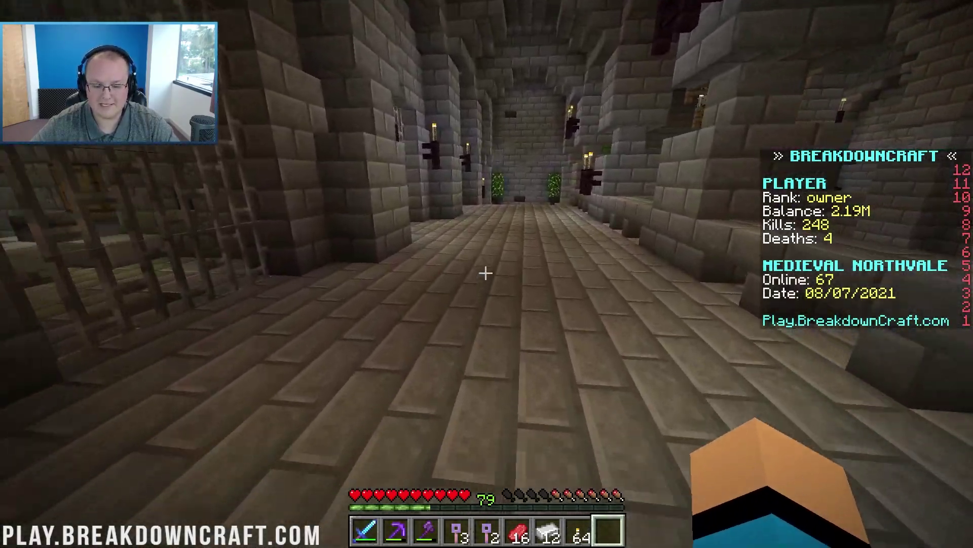
pyautogui.press('8')
pyautogui.press('w')
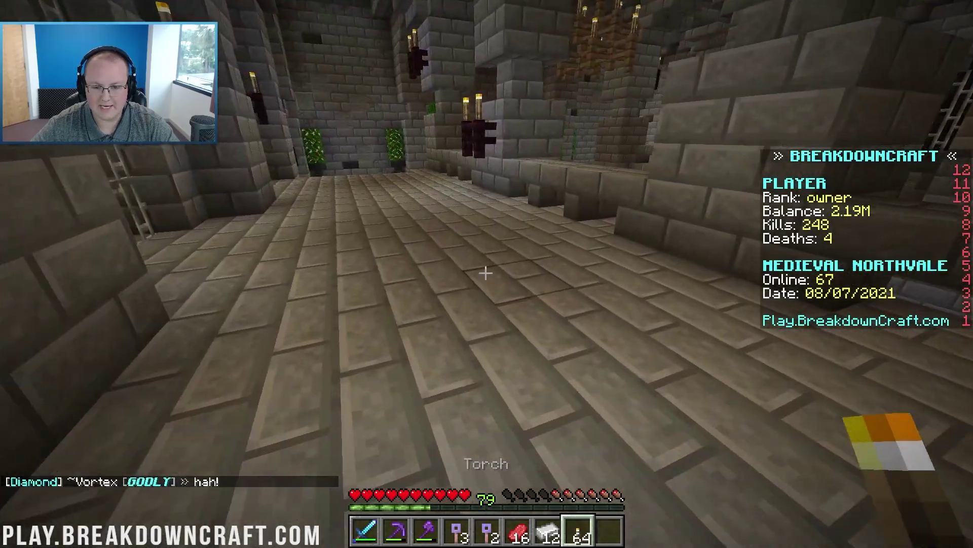
pyautogui.press('9')
pyautogui.press('w')
pyautogui.press('8')
pyautogui.press('9')
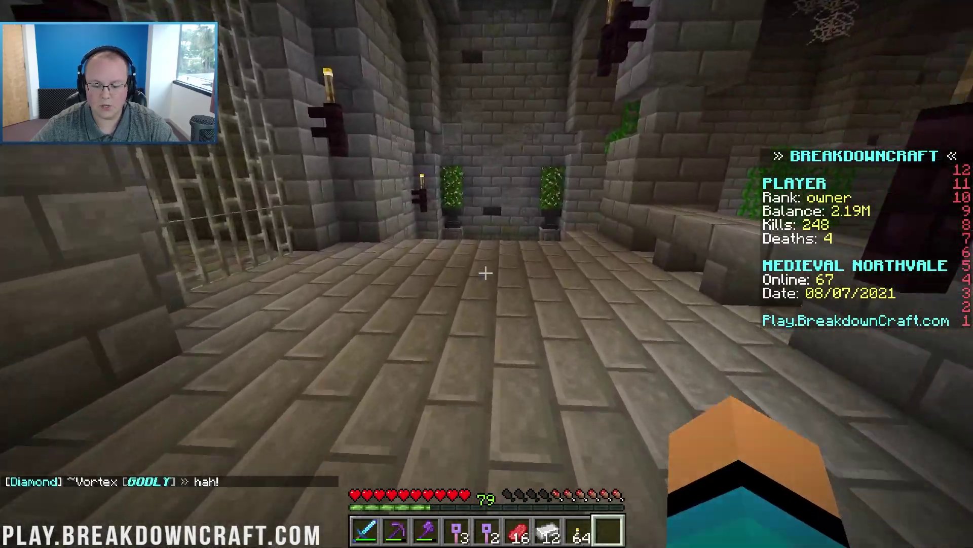
pyautogui.press('w')
pyautogui.press('8')
pyautogui.press('9')
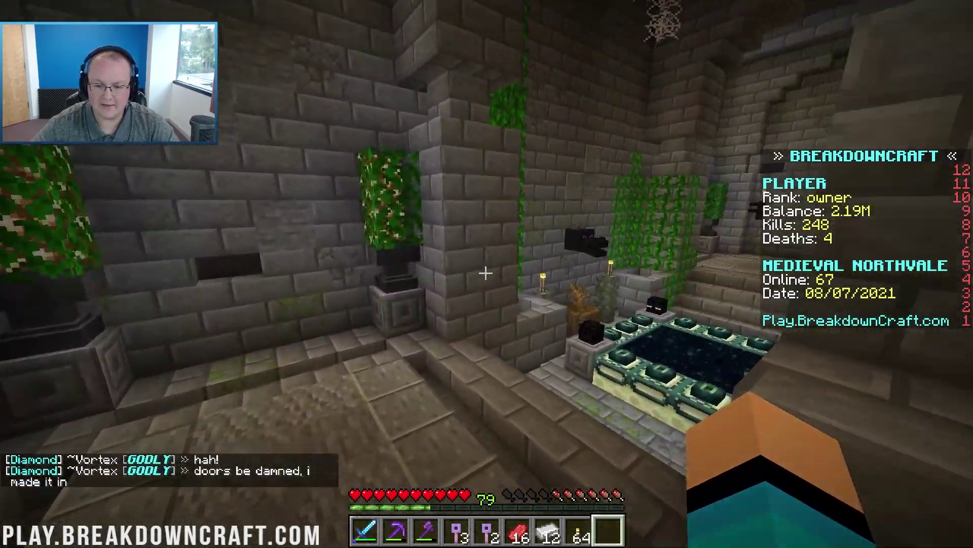
# - Teleport to a random location in the world with the /rtp command
pyautogui.press('/')
pyautogui.write('rtp')
pyautogui.press('Return')
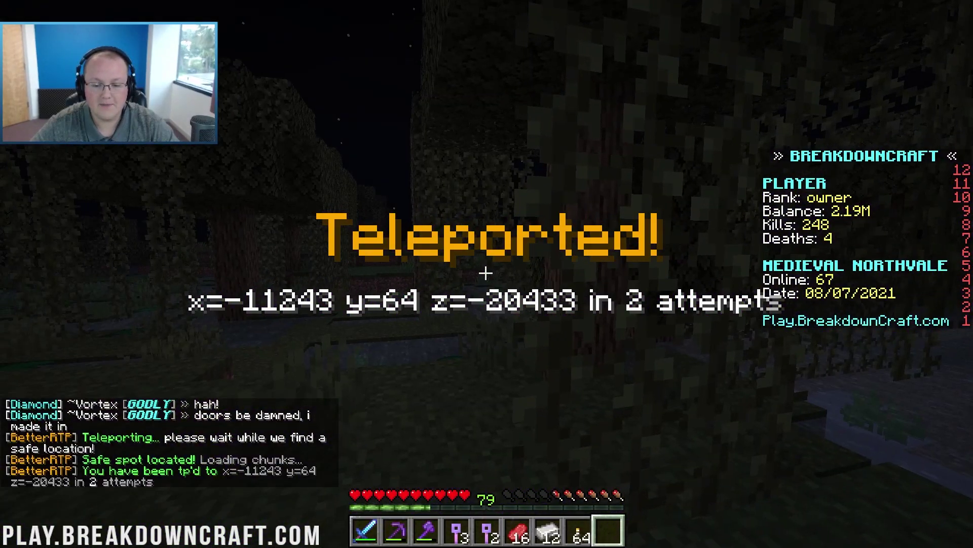
# - Hold the torch and walk through the dark swamp to examine how it lights the grass and trees at night
pyautogui.press('8')
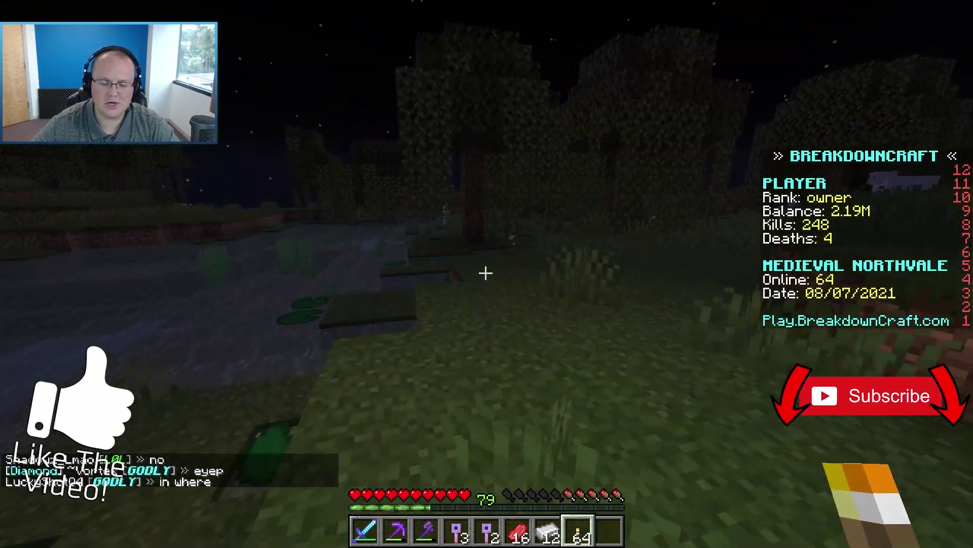
pyautogui.scroll(-1, 486, 273)
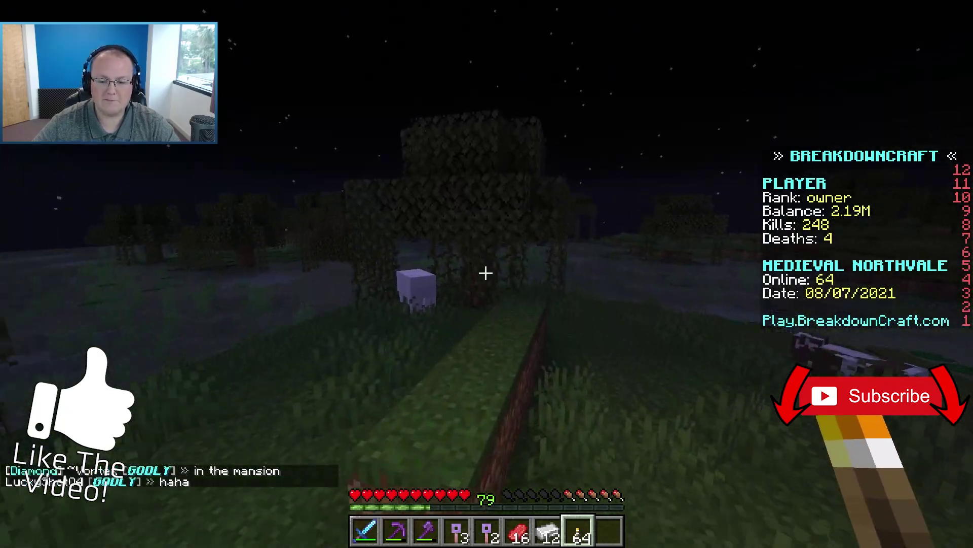
pyautogui.press('w')
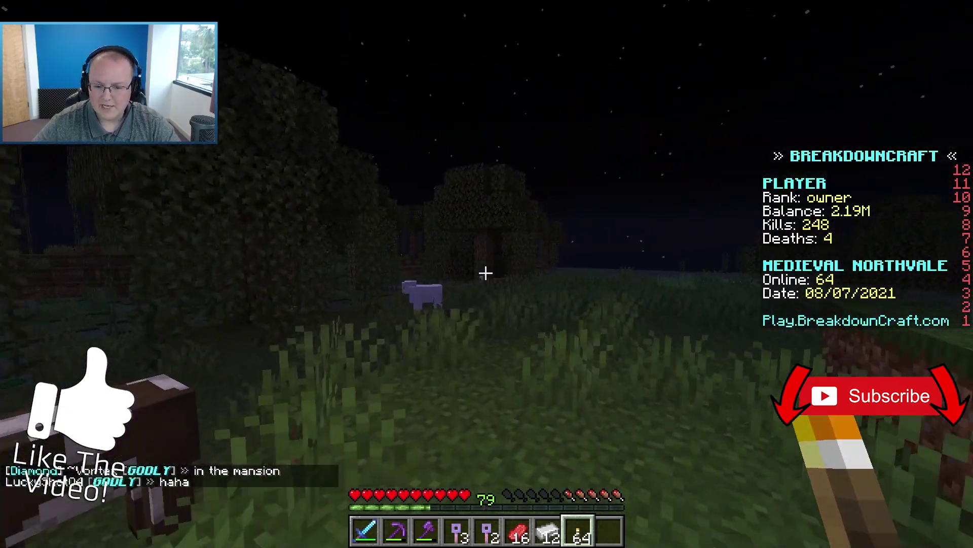
pyautogui.press('w')
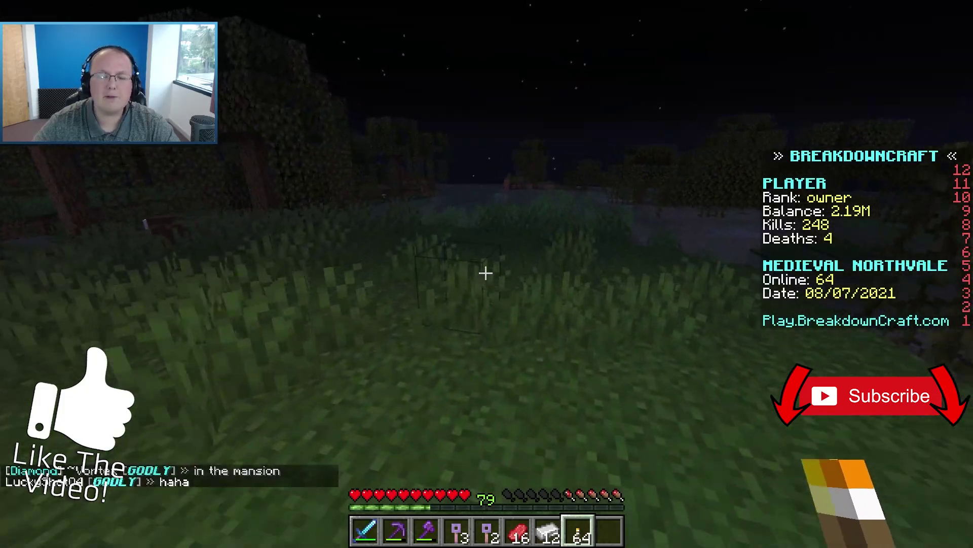
pyautogui.press('w')
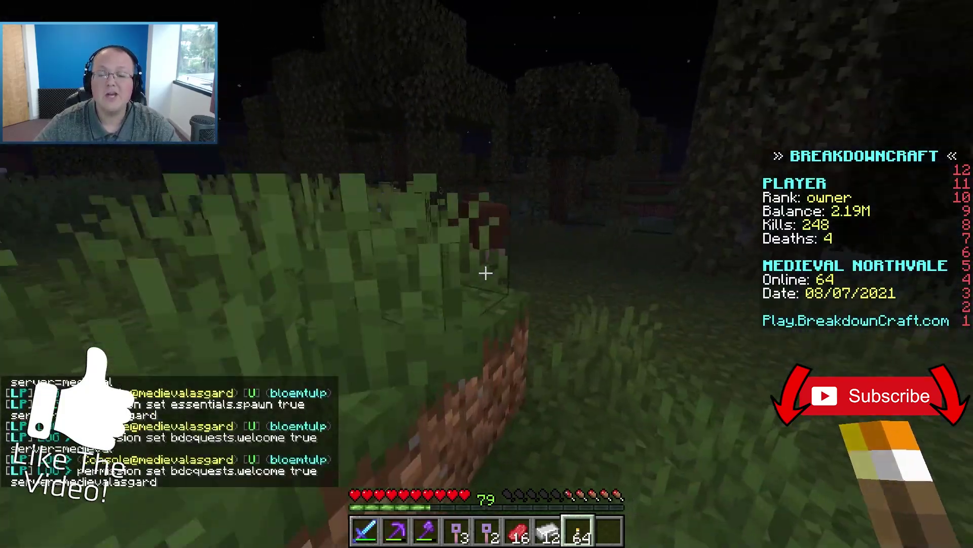
pyautogui.press('w')
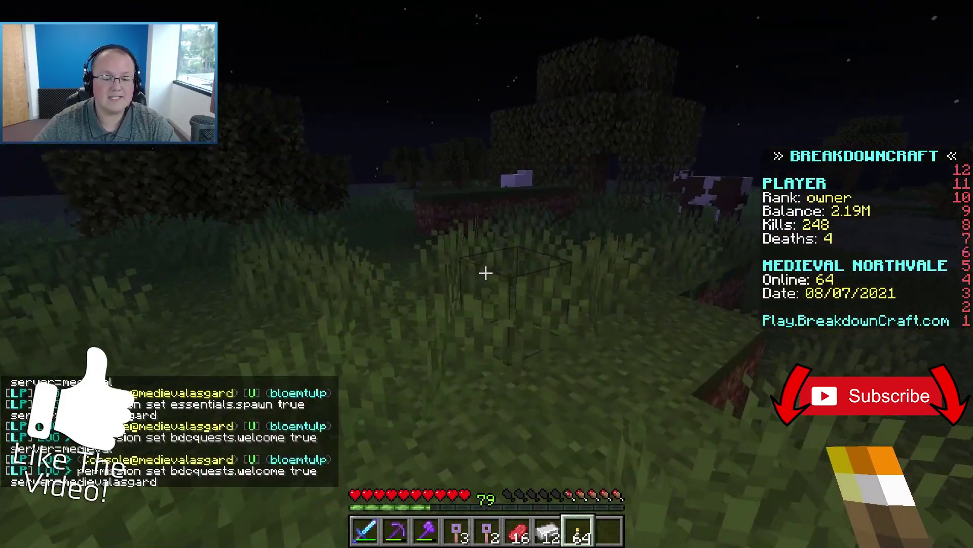